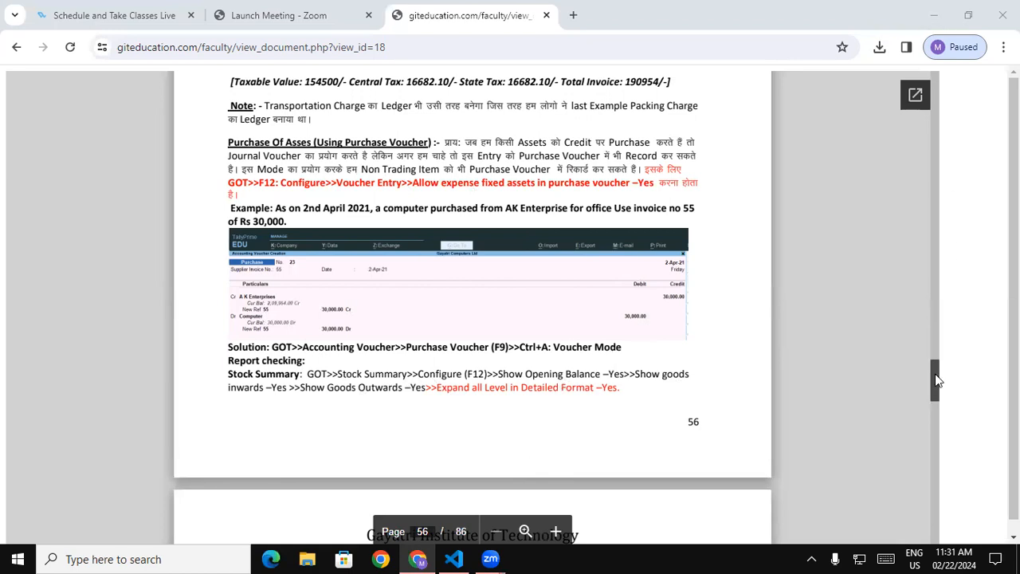
Minimize the browser with the course notes, launch TallyPrime (4) from the desktop and continue in Educational Mode.
scroll(936, 381, "down", 3)
scroll(935, 387, "down", 3)
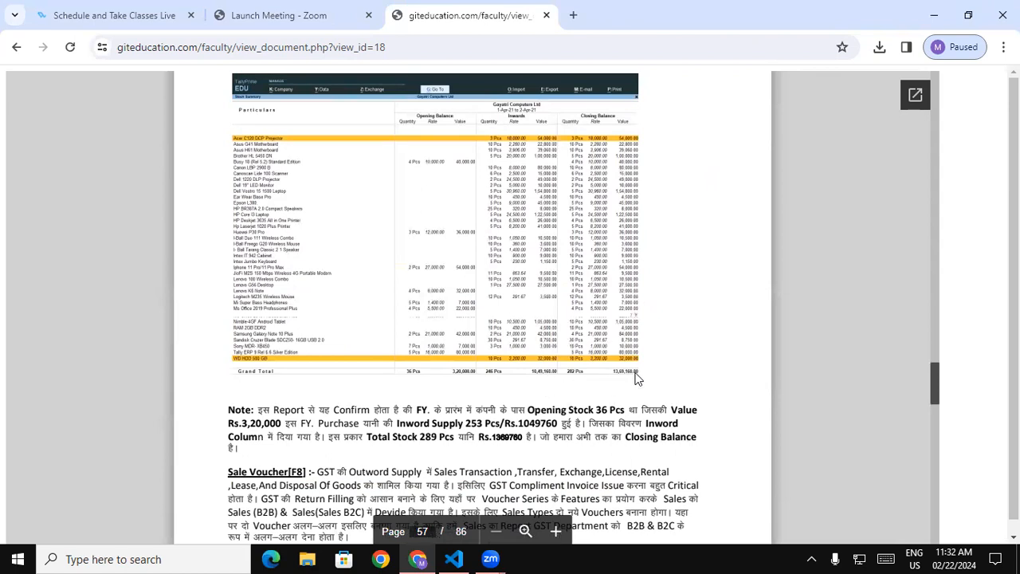
left_click(932, 14)
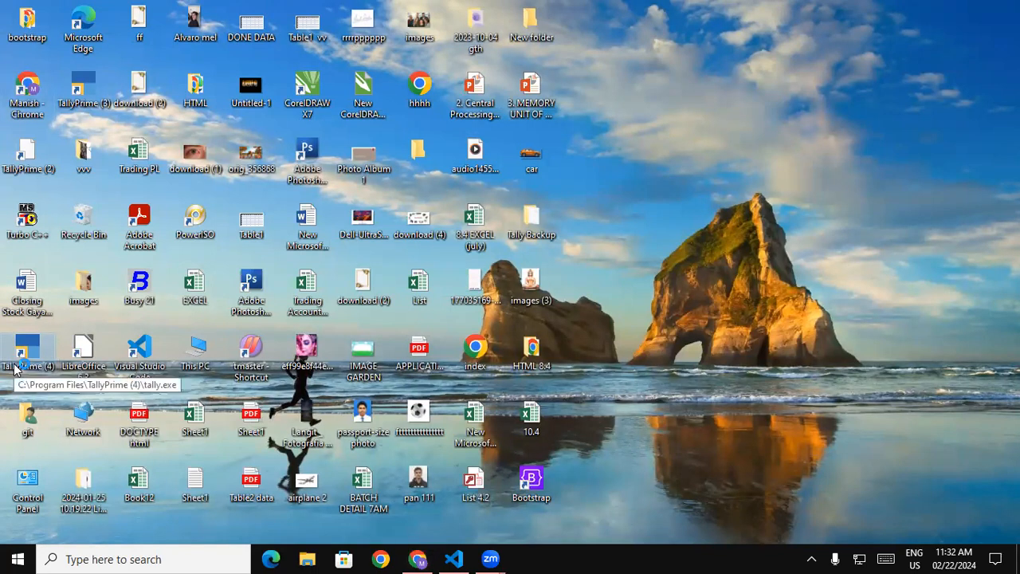
double_click(12, 369)
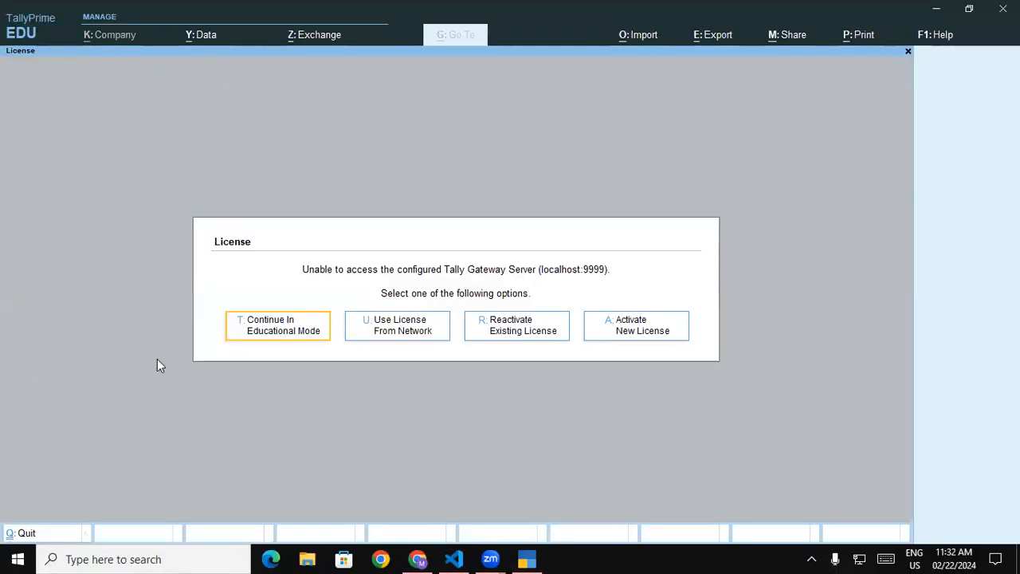
left_click(250, 340)
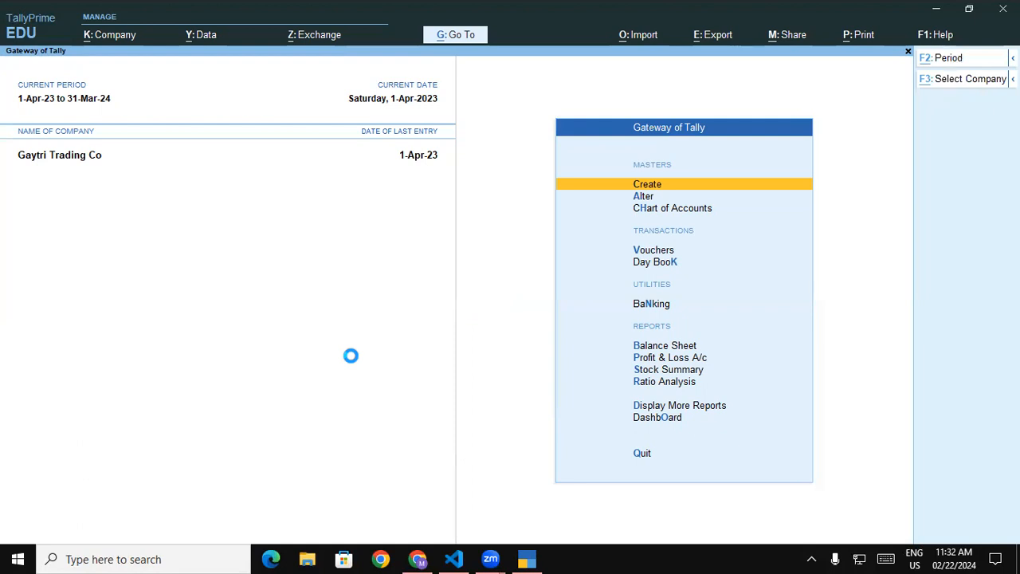
Load the company Gayatri Computer Ltd Srv from the TALLY 11.3 SRV folder on the D:\ drive.
key("F3")
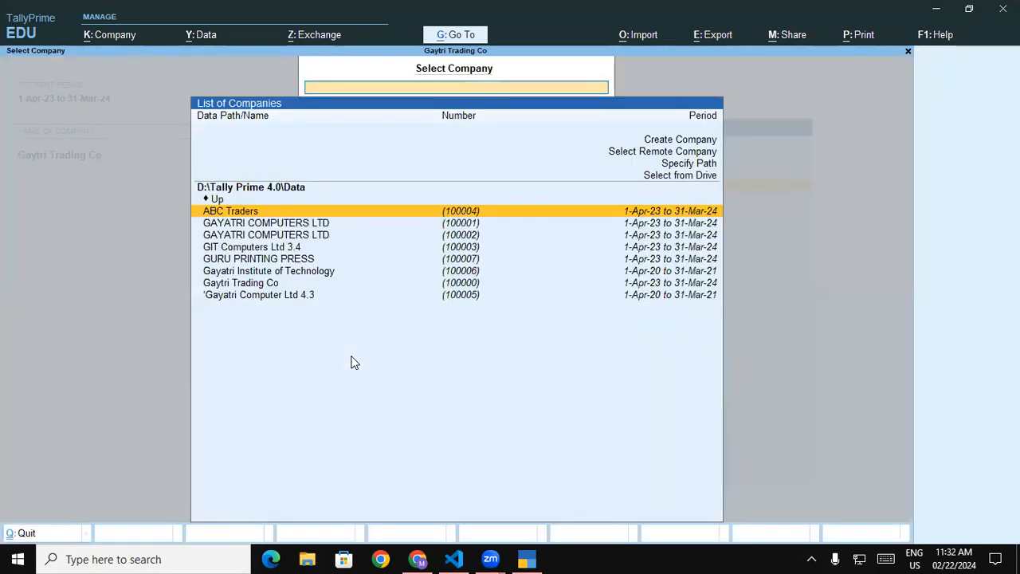
key("Up")
key("Up")
key("Return")
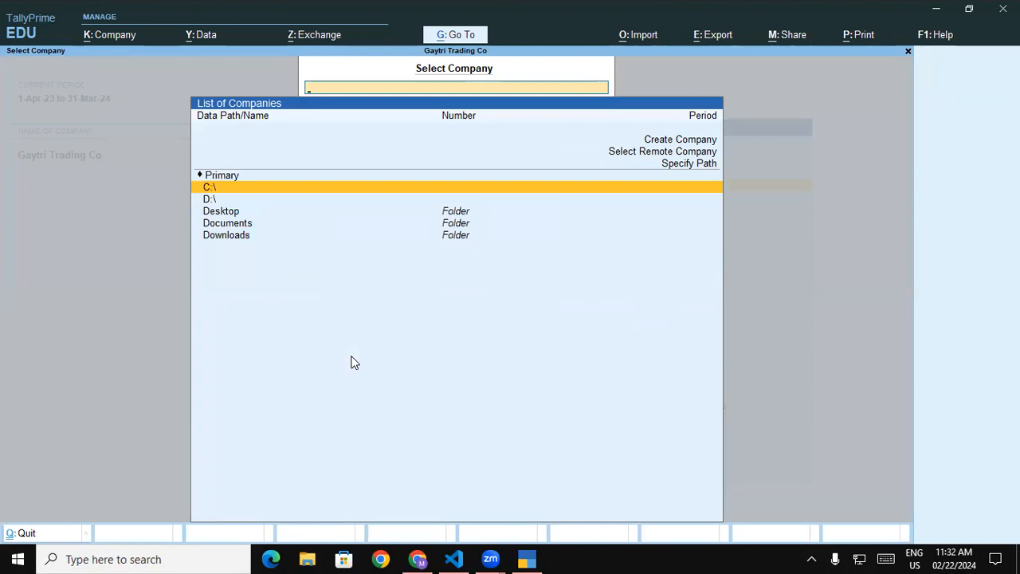
key("Down")
key("Return")
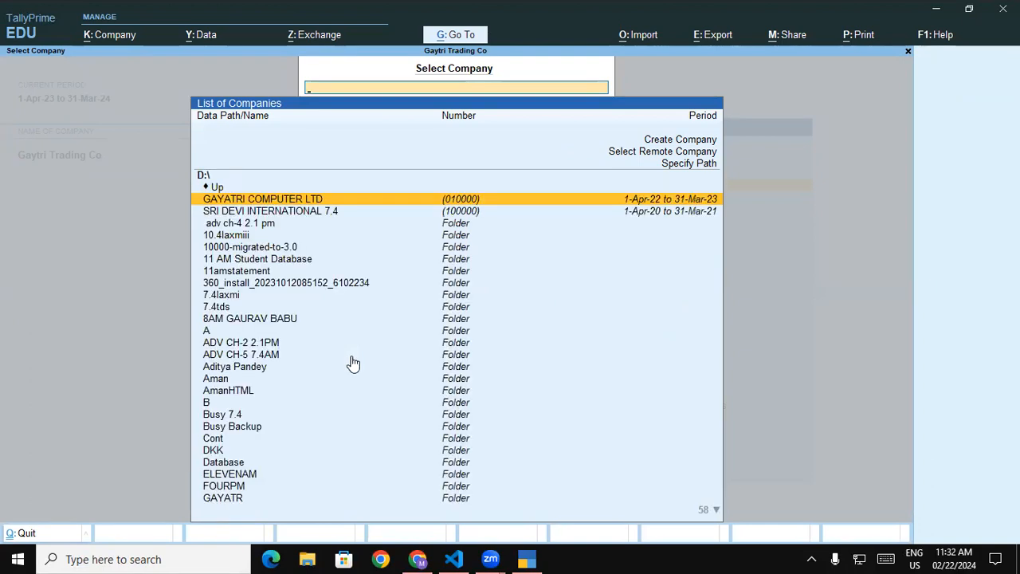
type("tall")
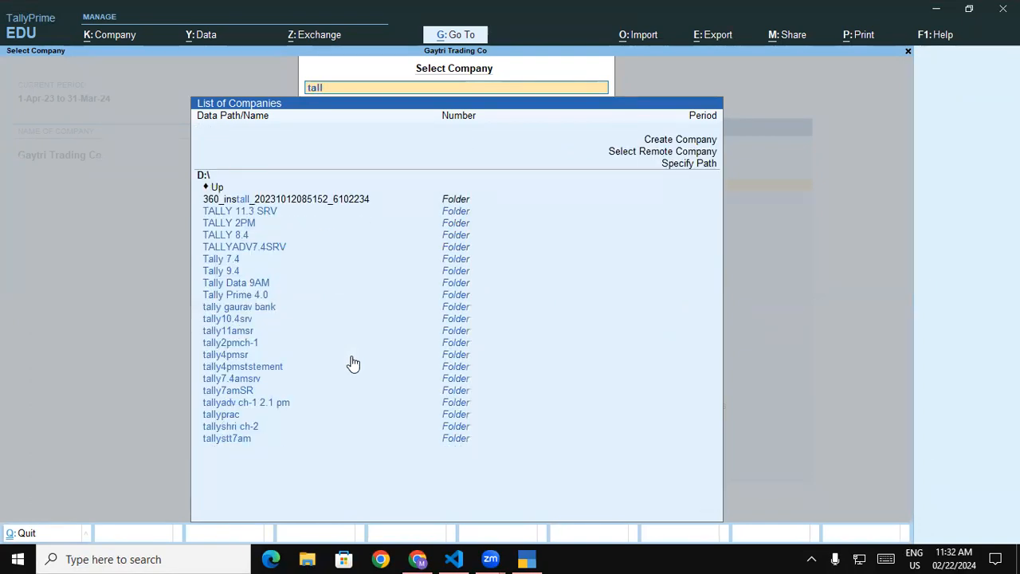
key("Down")
key("Down")
key("Up")
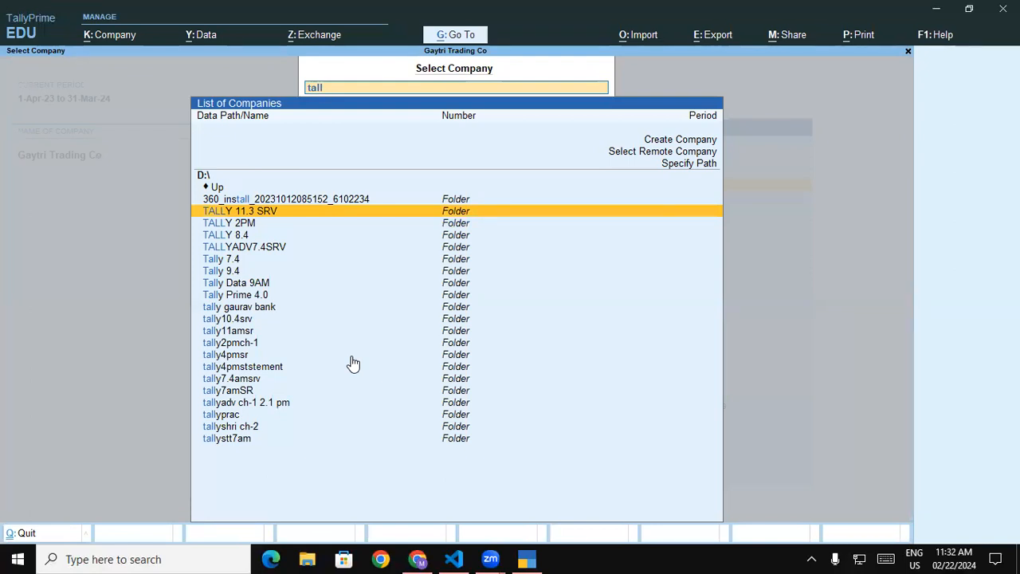
key("Return")
key("Return")
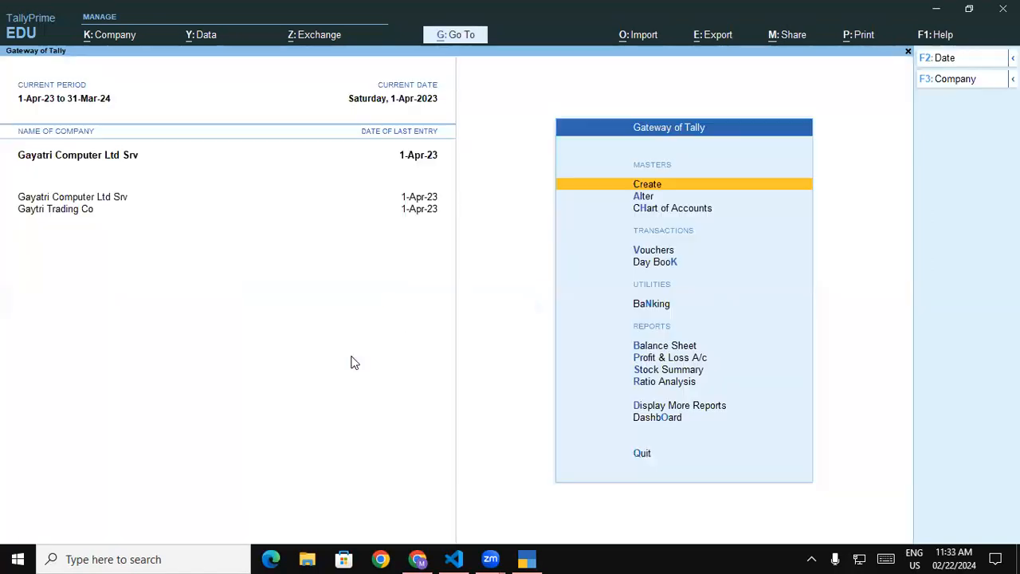
Open the Stock Summary report for the loaded company.
key("Down")
key("Down")
key("Down")
key("Down")
key("Down")
key("Down")
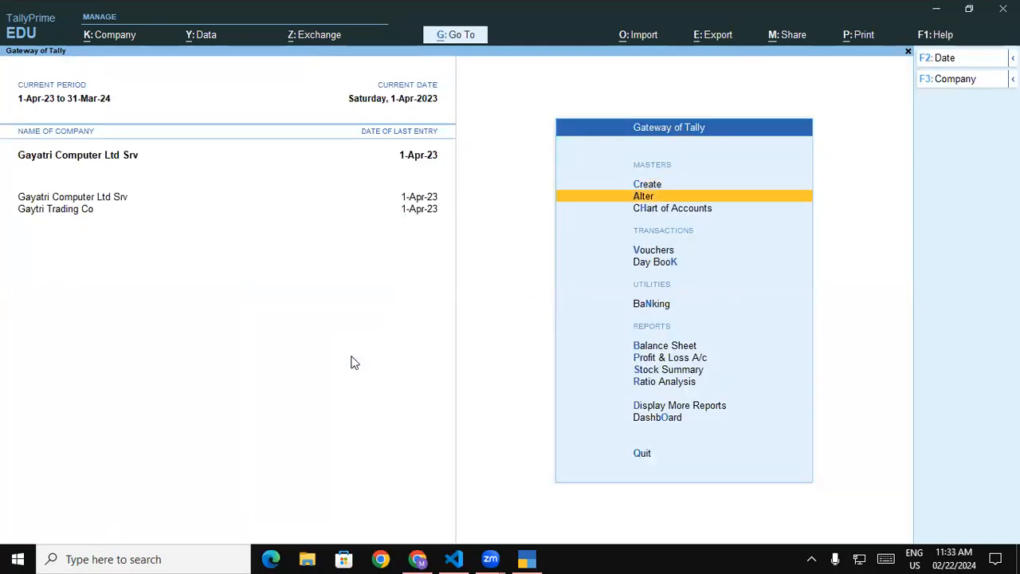
key("Down")
key("Down")
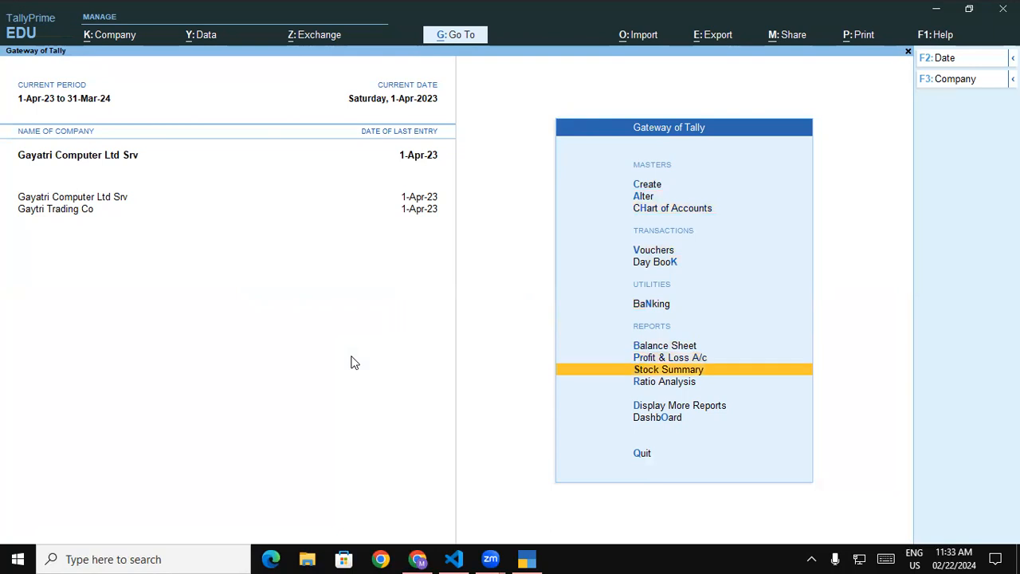
key("Return")
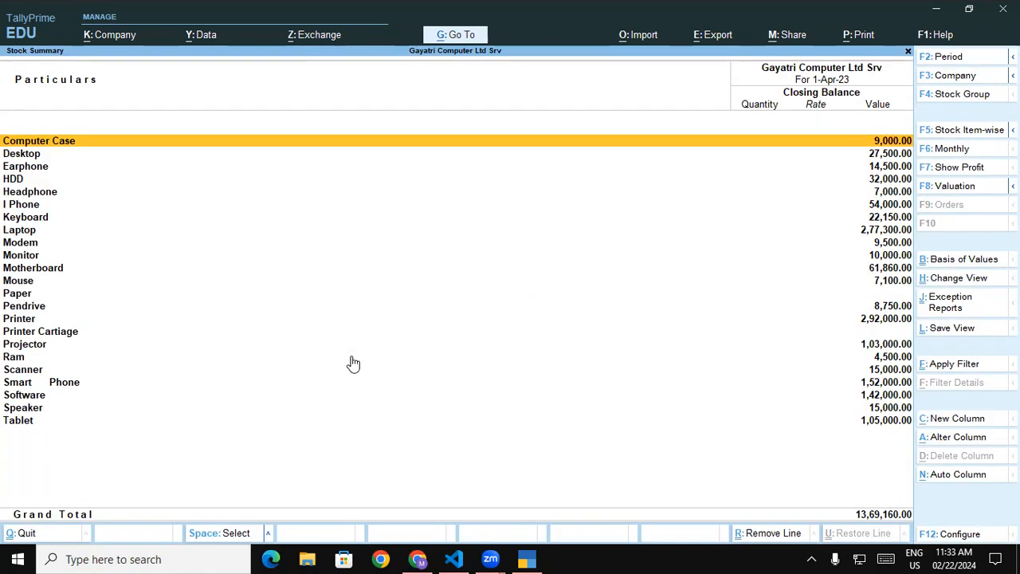
In the report configuration, set Show Opening Balance, Show Goods Inwards and Show Goods Outwards to Yes.
key("F12")
key("Down")
key("Down")
key("Down")
key("Down")
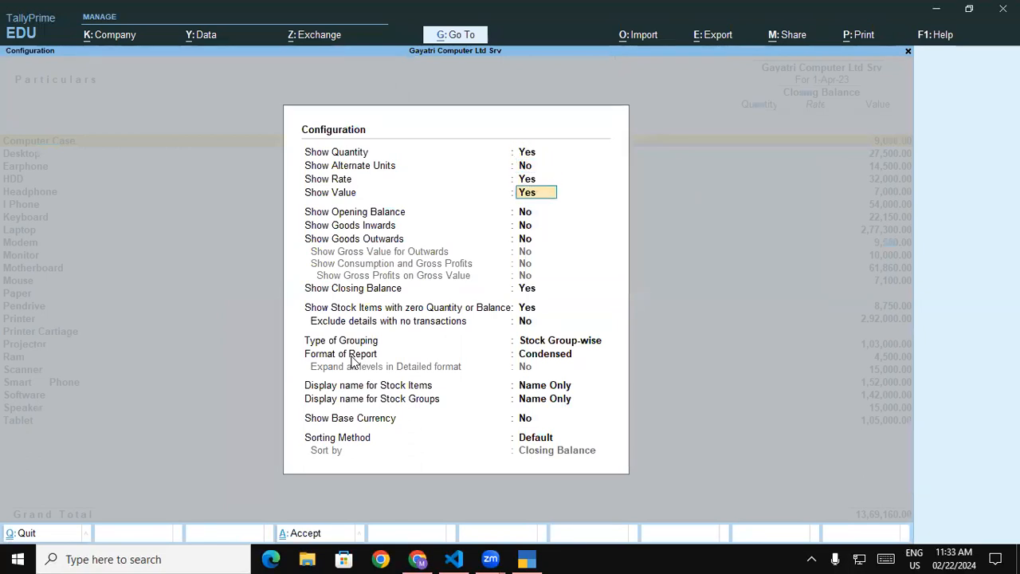
type("y")
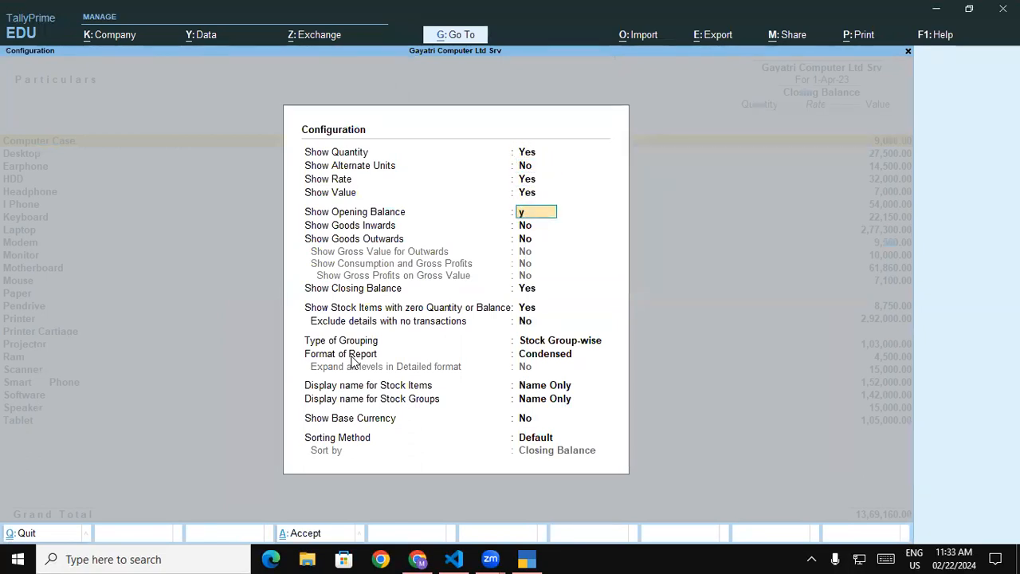
key("Return")
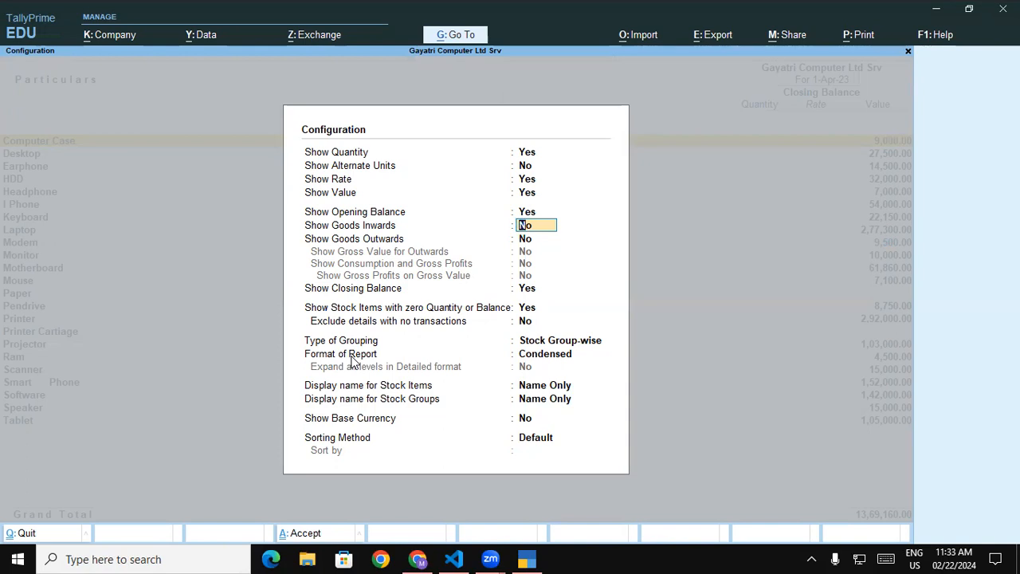
type("y")
key("Return")
type("y")
key("Return")
Keep the grouping Stock Group-wise, set the Format of Report to Detailed and apply the configuration.
key("Return")
key("Return")
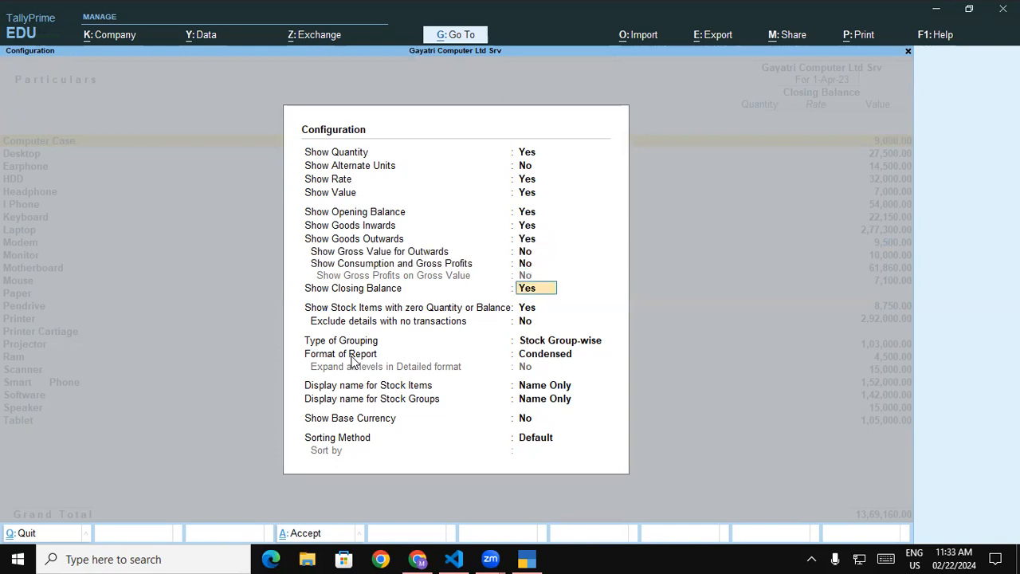
key("Return")
key("Return")
key("Return")
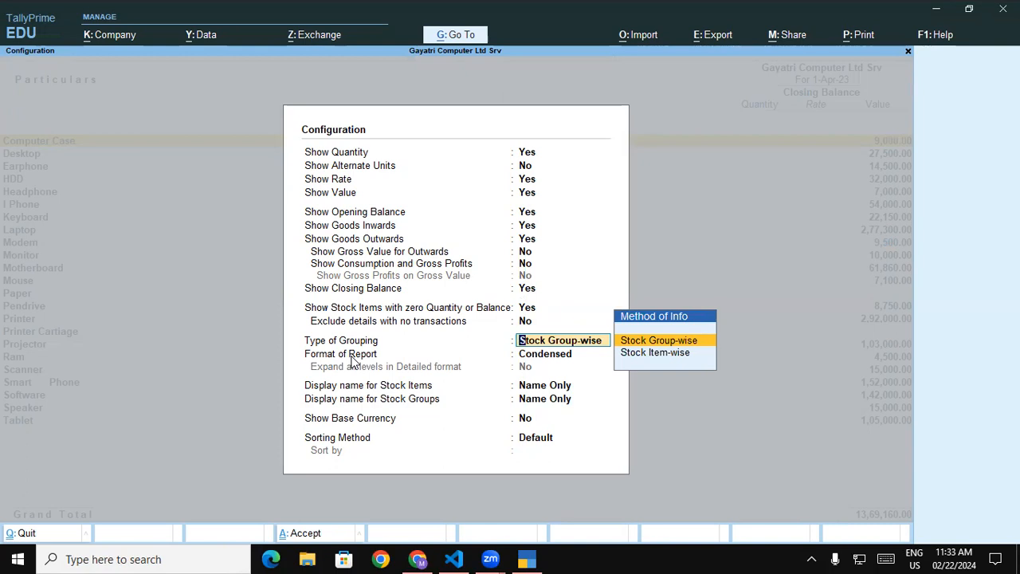
key("Return")
key("Down")
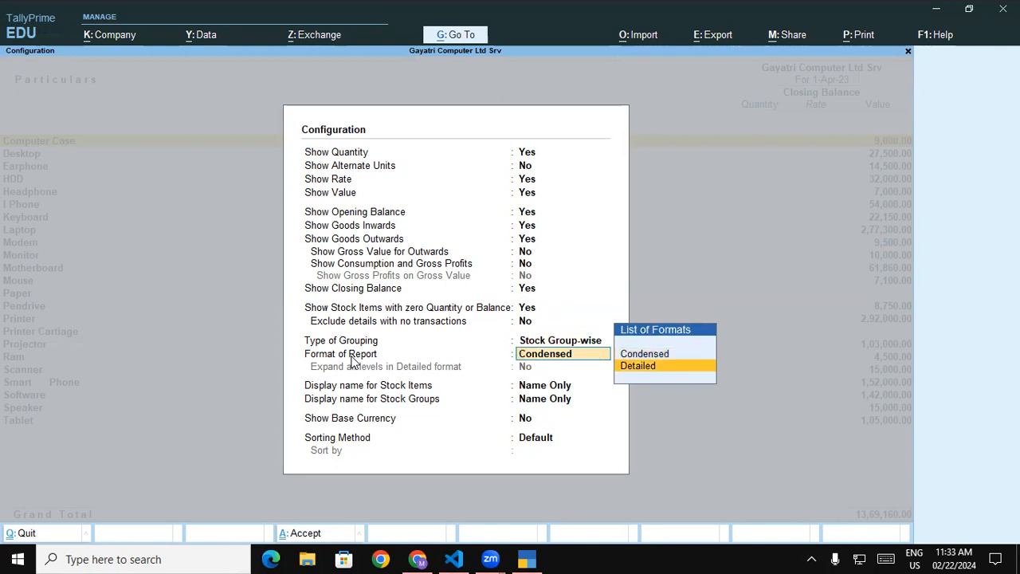
key("Return")
key("Return")
key("Return")
key("Return")
key("Return")
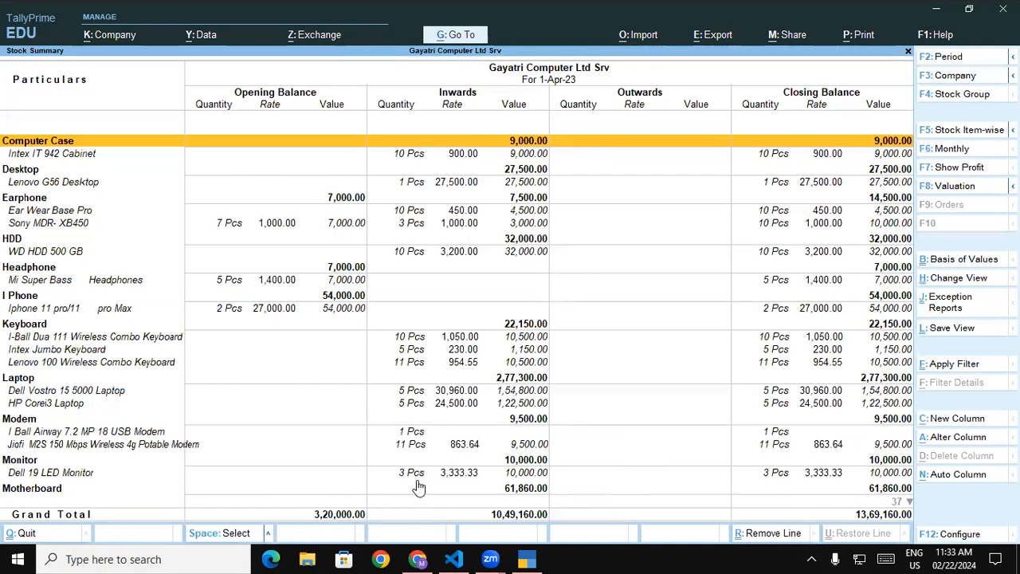
Compare the group-wise Stock Summary's grand totals with the sample report on page 57 of the browser notes.
left_click(828, 524)
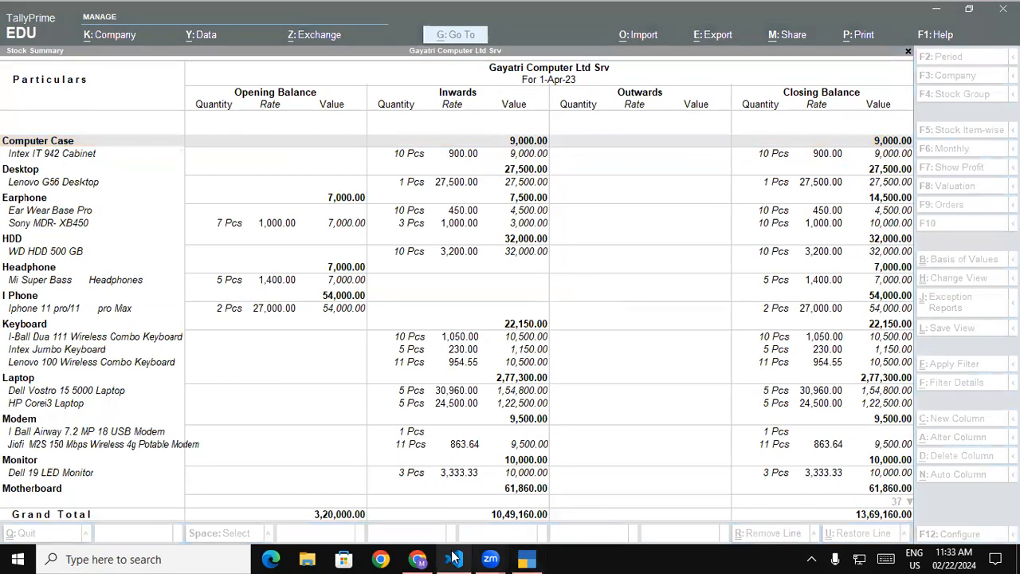
left_click(417, 559)
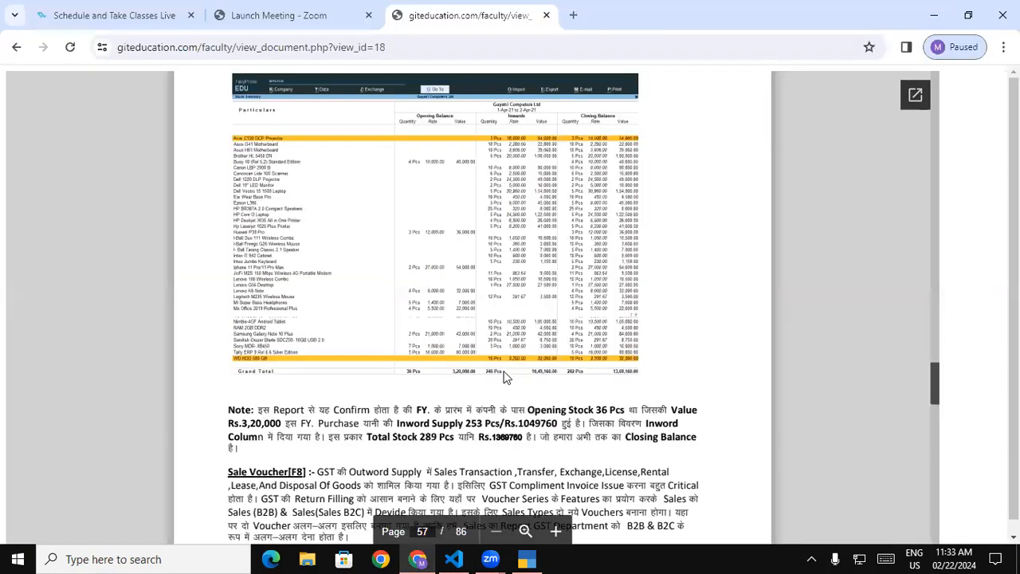
left_click(524, 559)
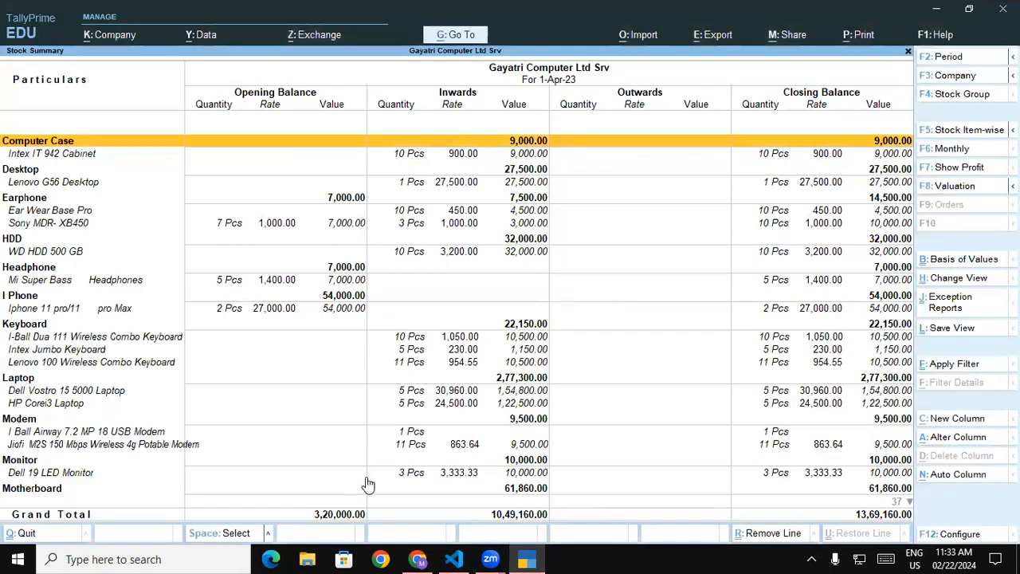
left_click(417, 559)
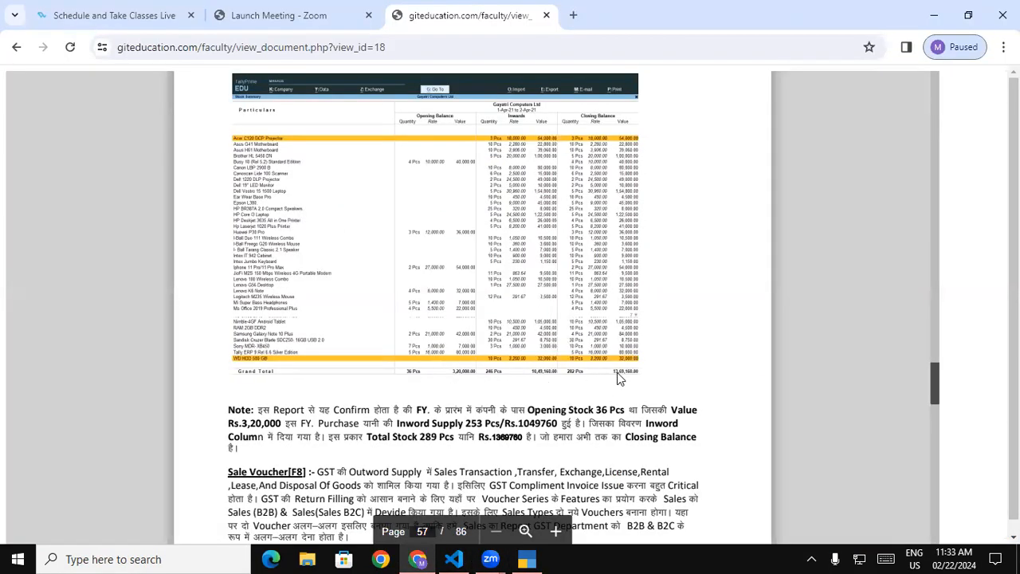
left_click(529, 558)
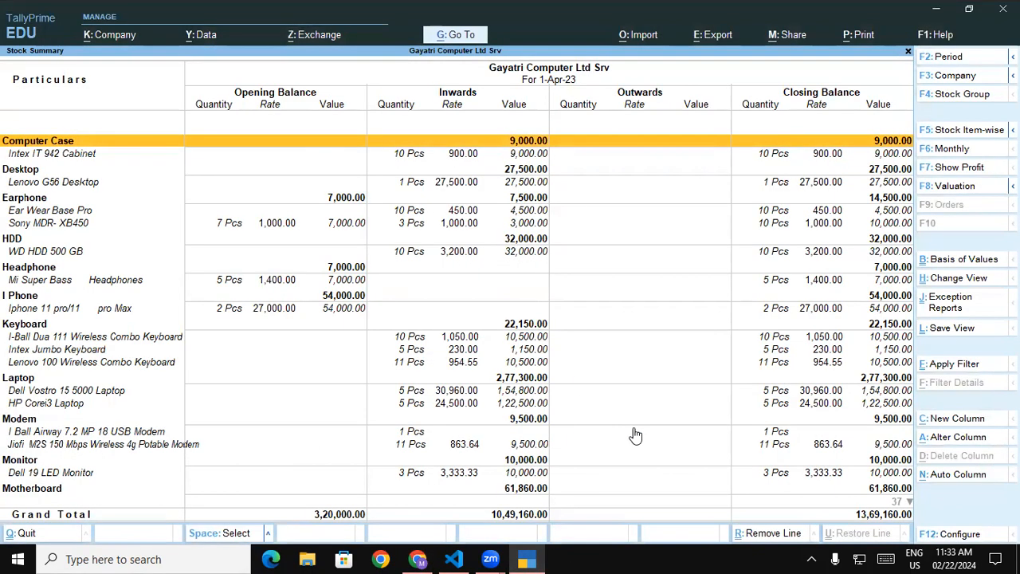
left_click(525, 558)
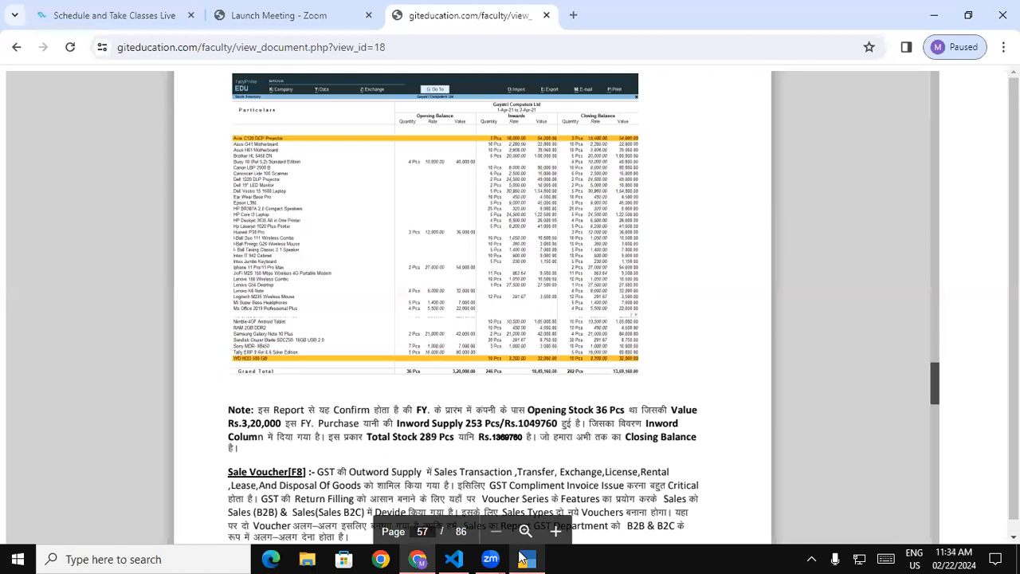
left_click(523, 558)
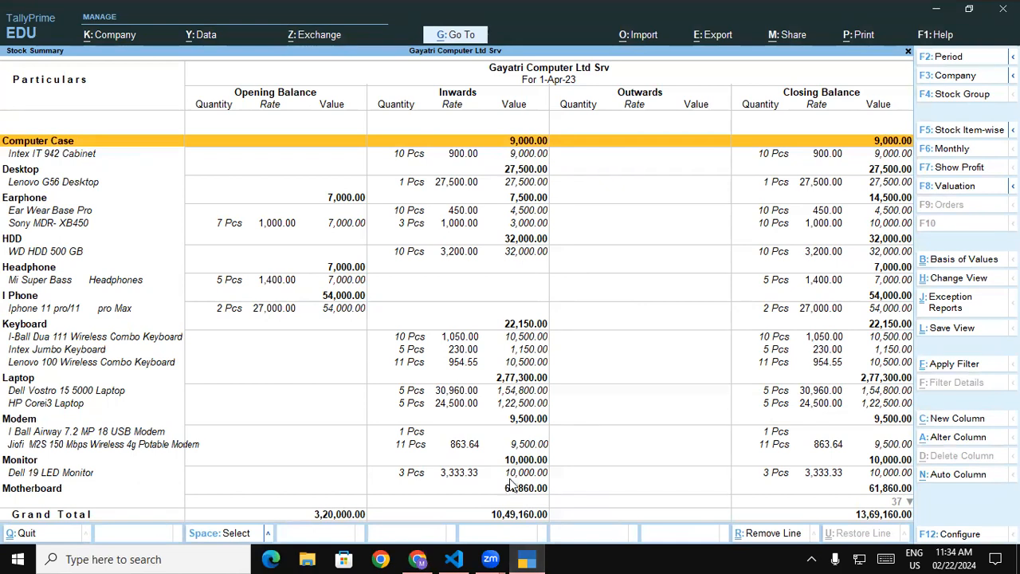
Reconfigure the Stock Summary with Stock Item-wise grouping and the Detailed report format.
key("F12")
left_click(587, 344)
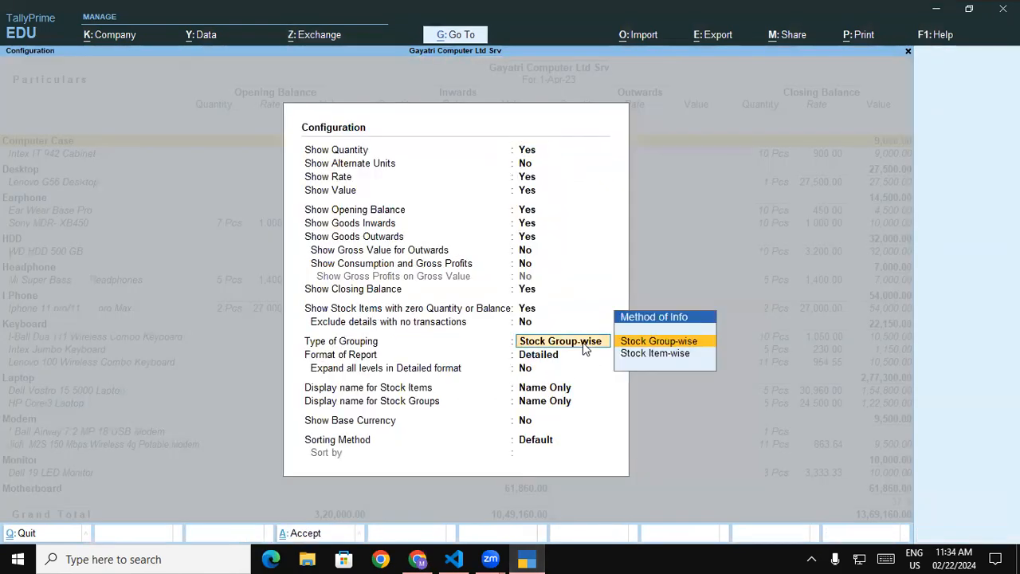
left_click(638, 354)
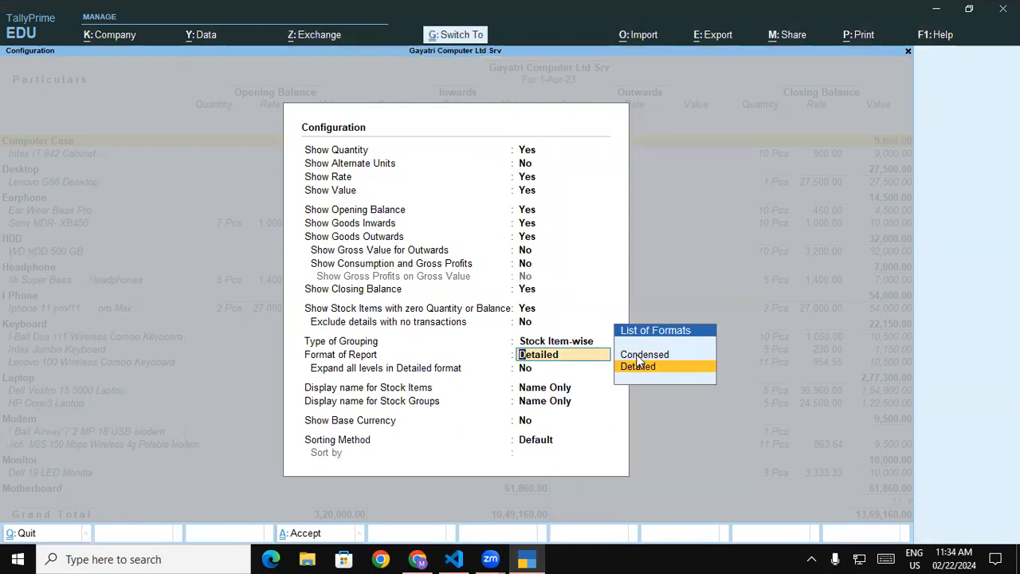
left_click(639, 365)
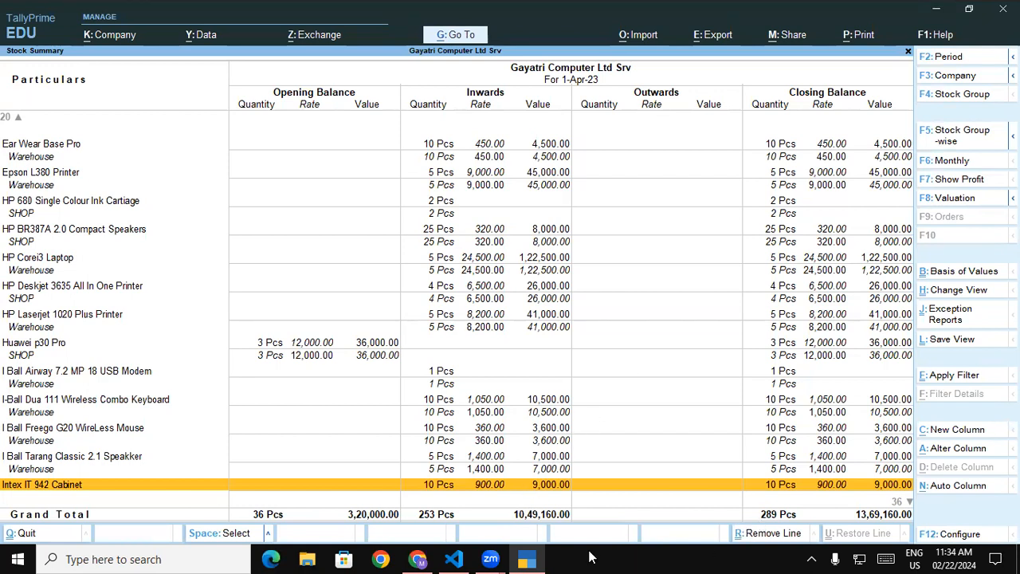
Check the item-wise report's total quantities and values against the sample Stock Summary in the browser notes.
left_click(527, 559)
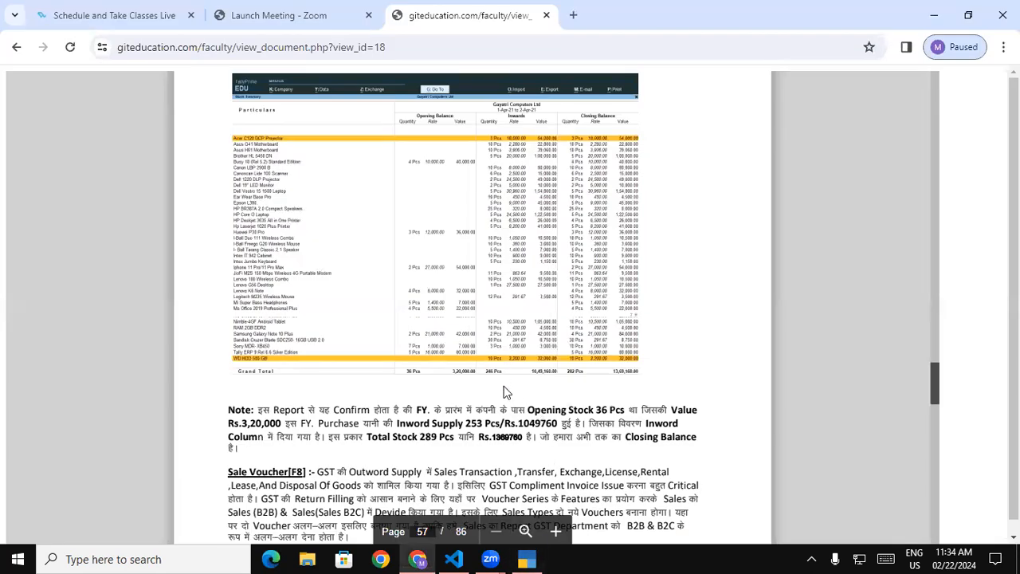
left_click(529, 558)
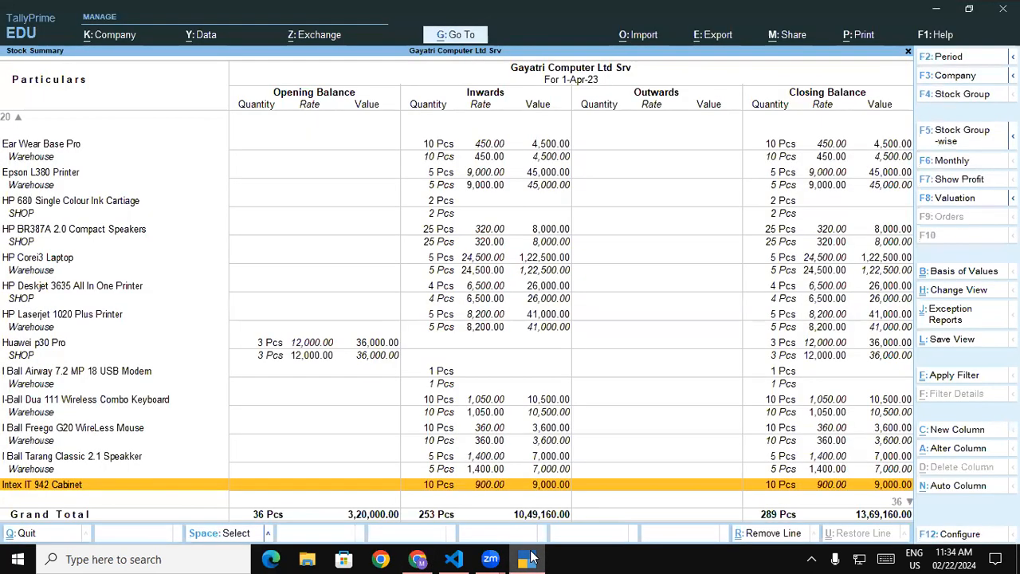
left_click(529, 558)
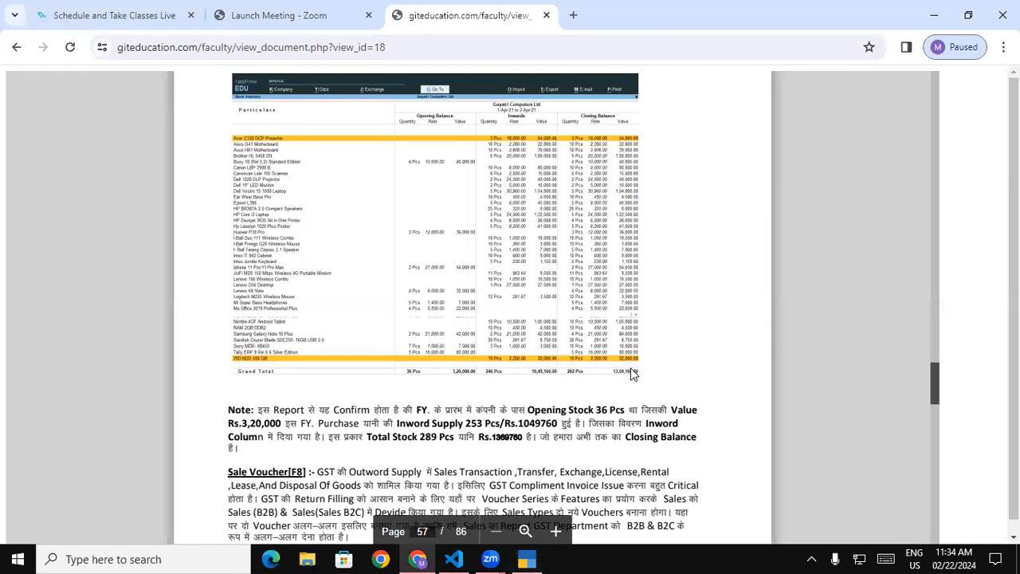
left_click(540, 558)
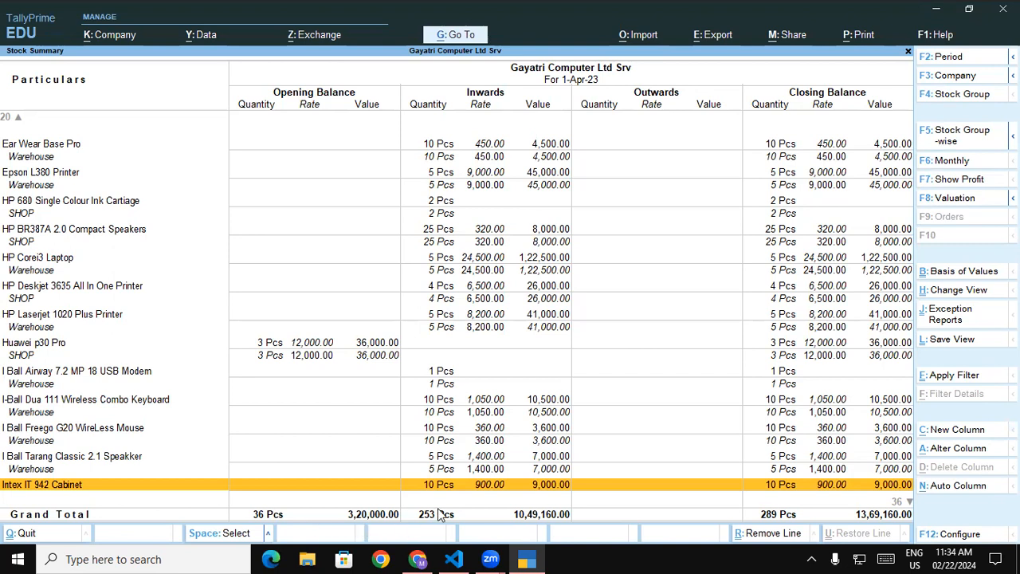
left_click(526, 560)
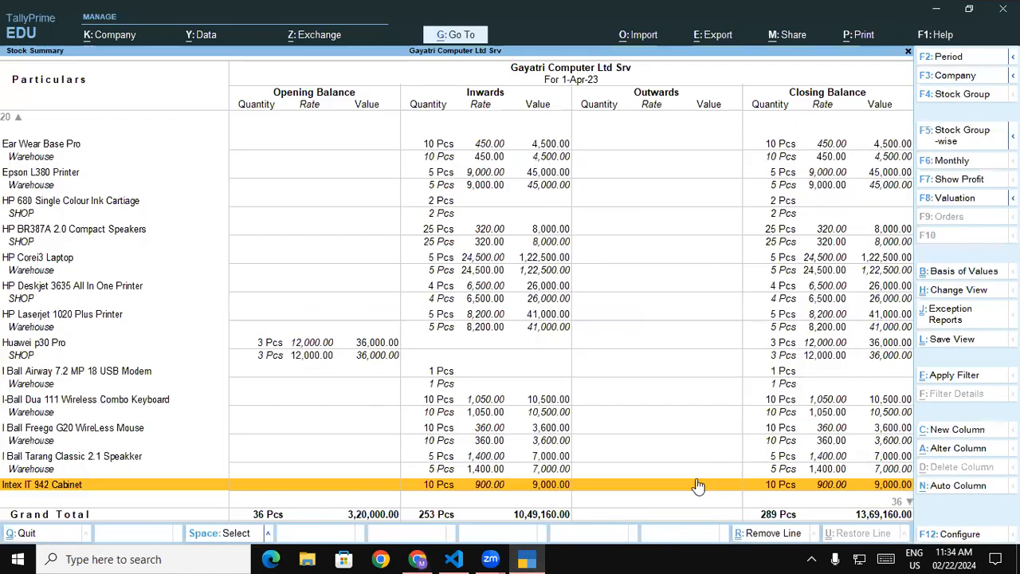
Compare the Stock Summary's inward and closing grand totals with the written note under the sample report on page 57.
left_click(527, 559)
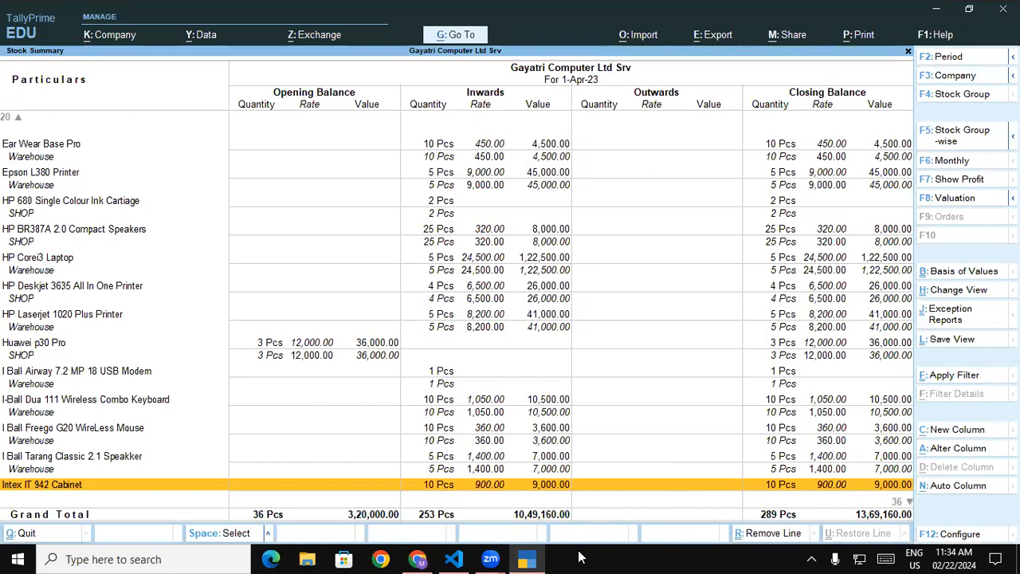
left_click(527, 559)
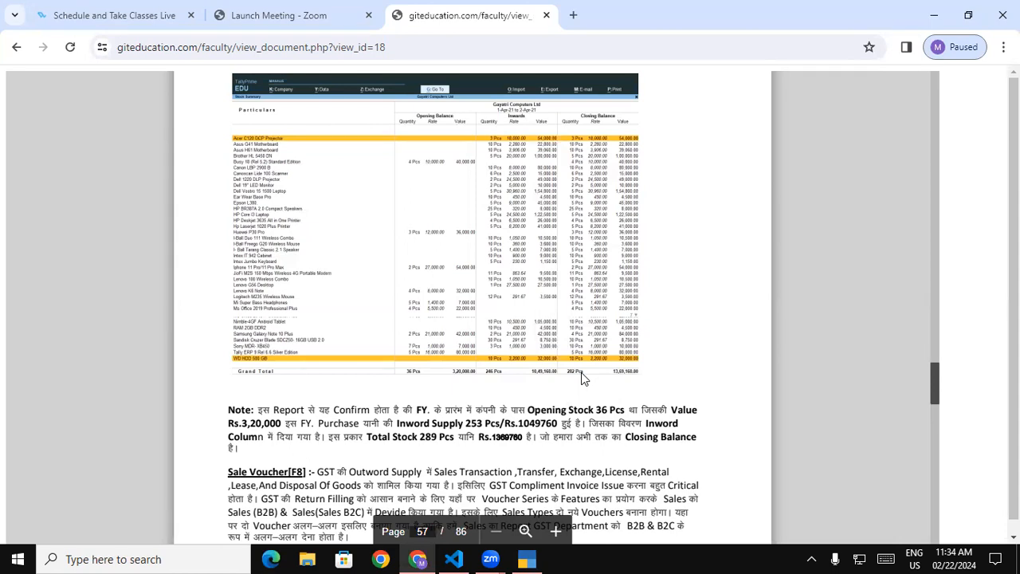
left_click(527, 559)
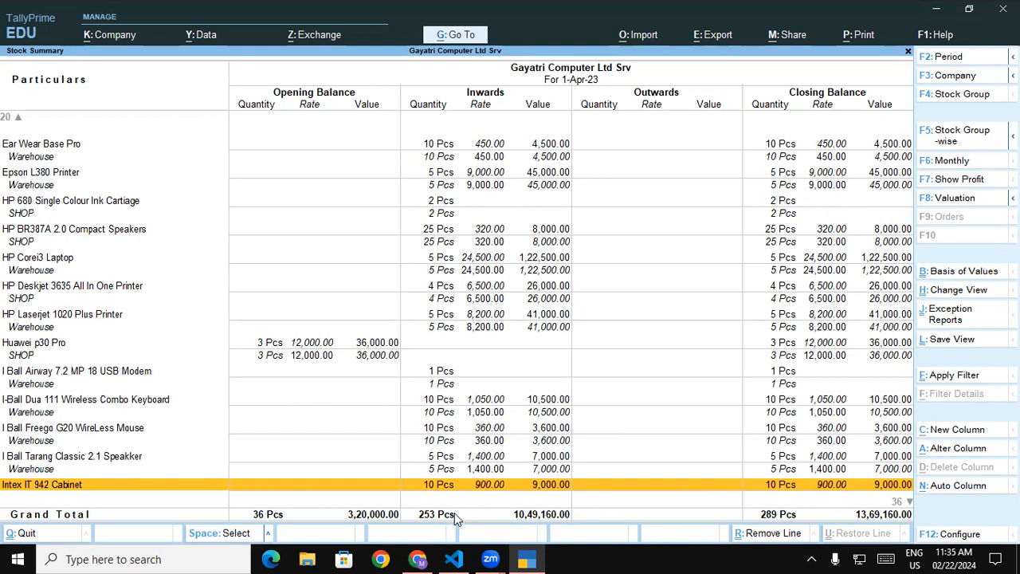
left_click(527, 558)
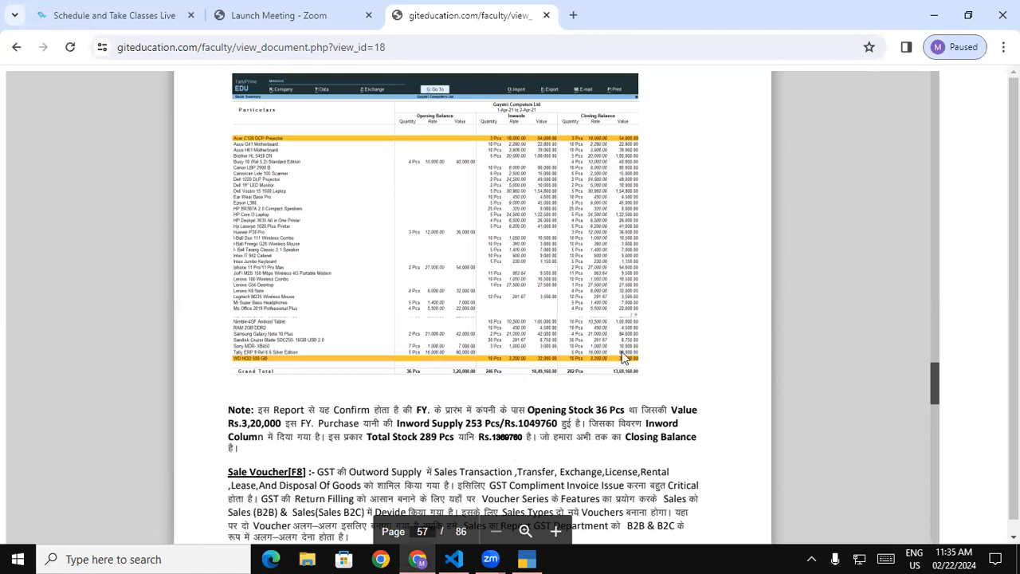
left_click(542, 558)
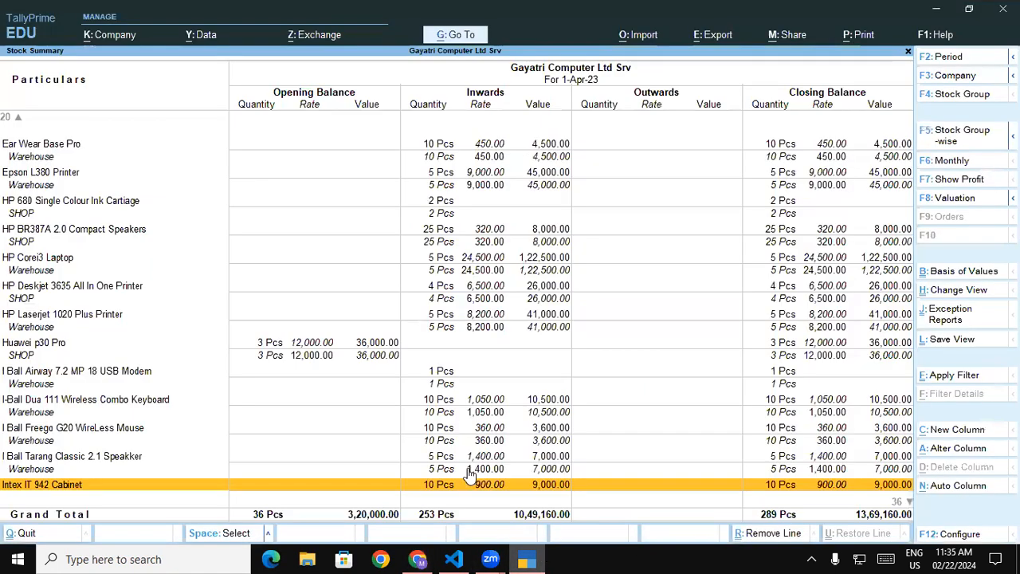
Leave the Stock Summary and view the Purchase and Sales voucher entry screens.
key("Escape")
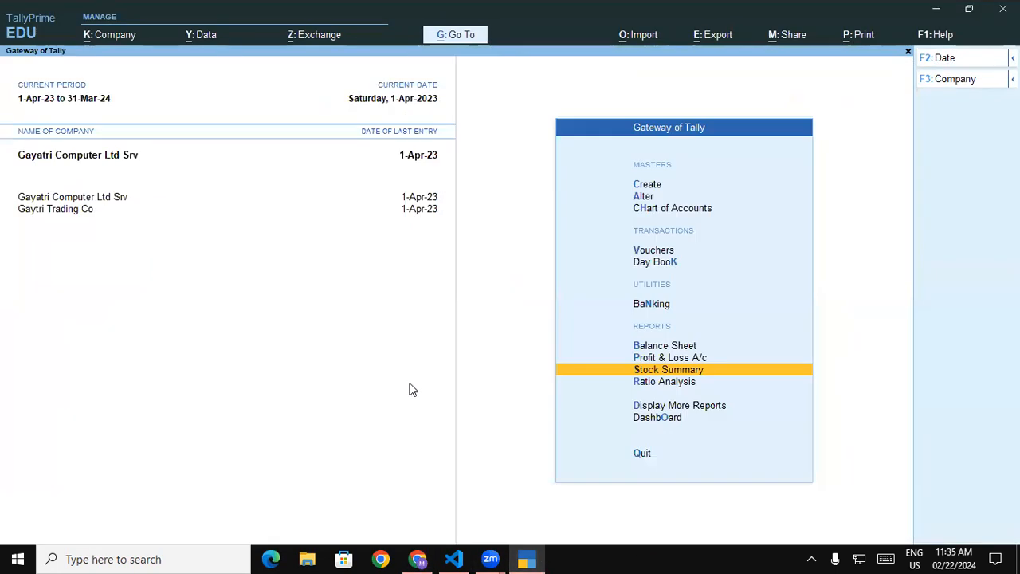
key("v")
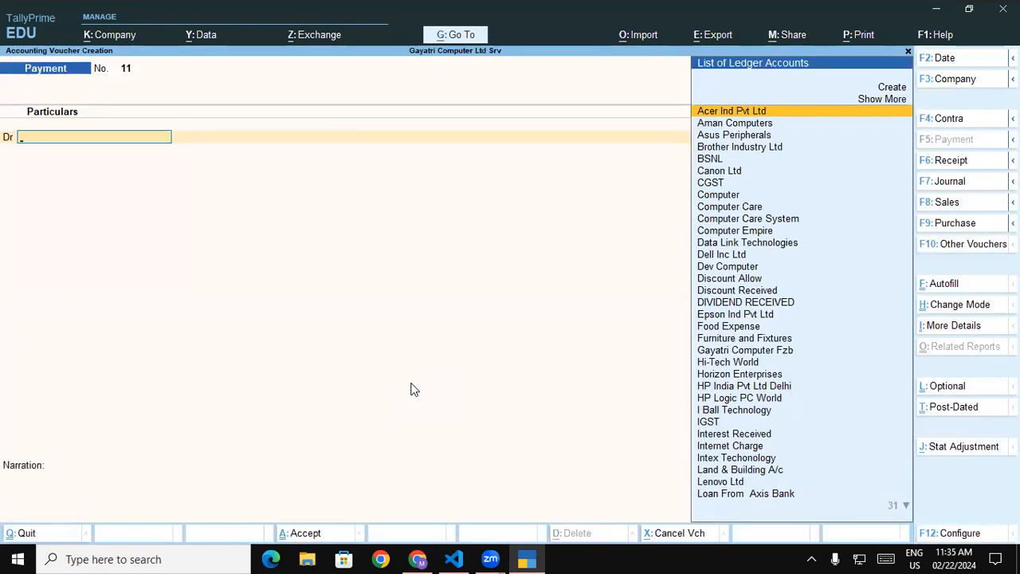
key("F9")
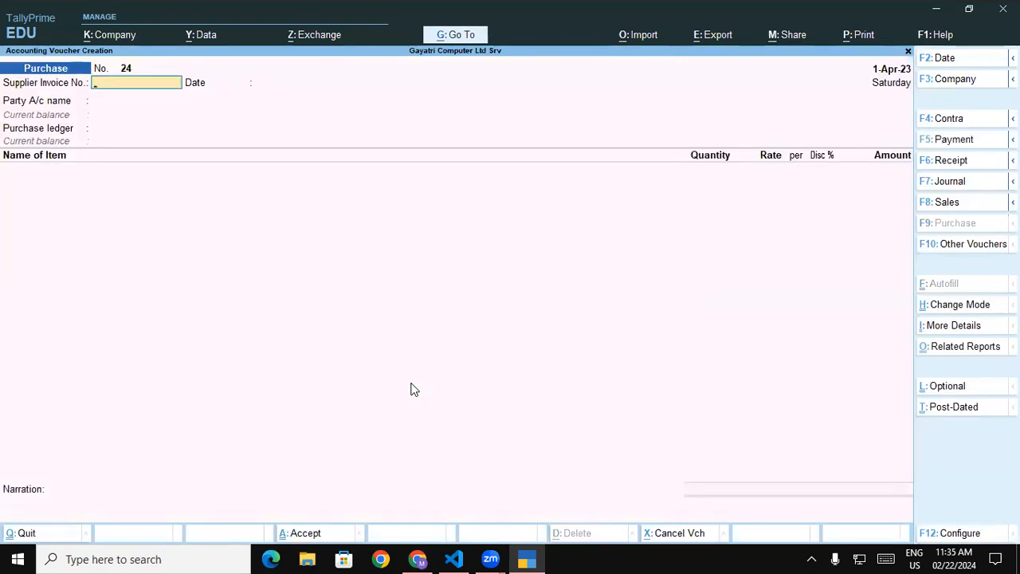
key("F8")
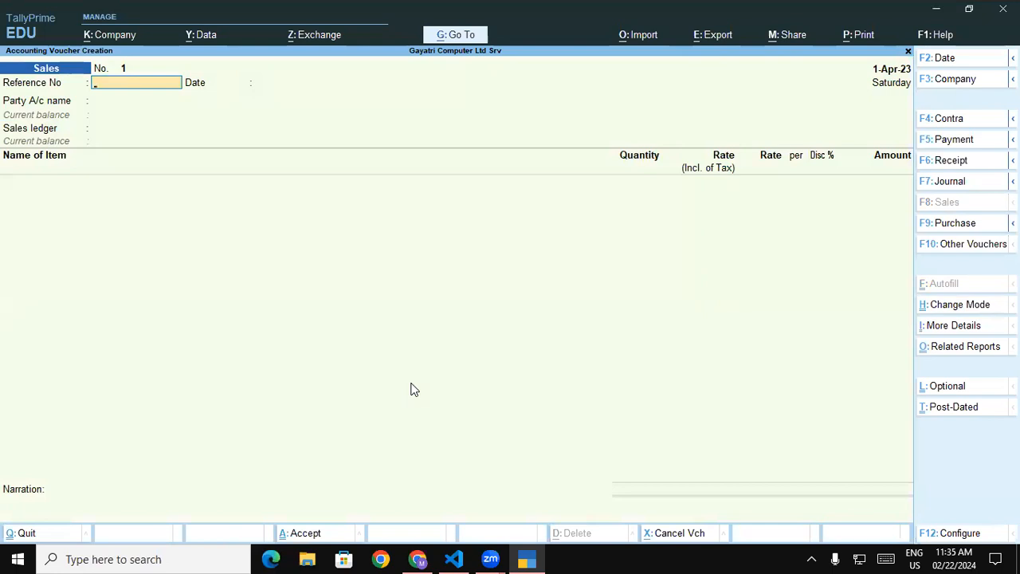
key("F9")
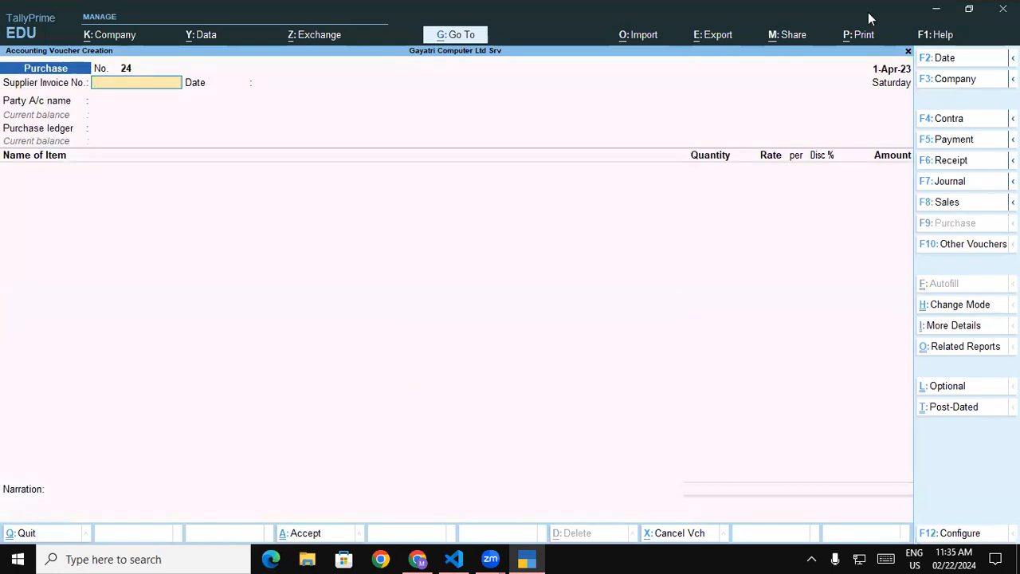
Annotate the voucher screen with a freehand diagram splitting sales into B2B and B2C, and clear the drawing.
left_click_drag(315, 166, 294, 271)
mouse_move(192, 214)
left_mouse_down()
mouse_move(144, 223)
mouse_move(198, 233)
mouse_move(209, 252)
left_mouse_up()
mouse_move(371, 126)
left_mouse_down()
mouse_move(330, 137)
mouse_move(335, 158)
mouse_move(355, 172)
mouse_move(423, 120)
mouse_move(410, 149)
left_mouse_up()
mouse_move(342, 263)
left_mouse_down()
mouse_move(345, 223)
mouse_move(343, 262)
left_mouse_up()
mouse_move(374, 213)
left_mouse_down()
mouse_move(385, 236)
mouse_move(408, 232)
left_mouse_up()
mouse_move(436, 201)
left_mouse_down()
mouse_move(416, 209)
mouse_move(437, 216)
left_mouse_up()
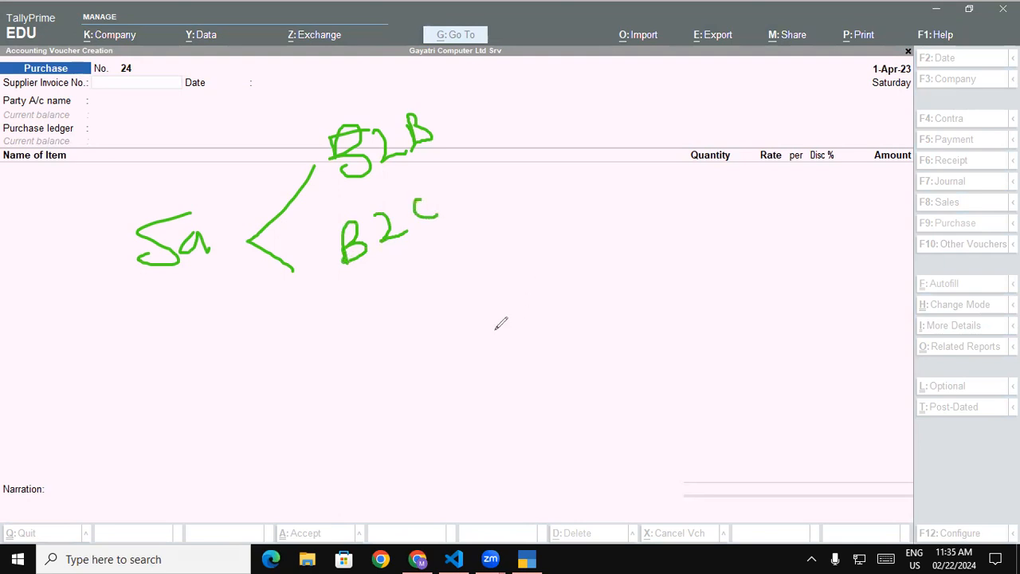
left_click_drag(457, 115, 516, 97)
left_click_drag(452, 216, 549, 213)
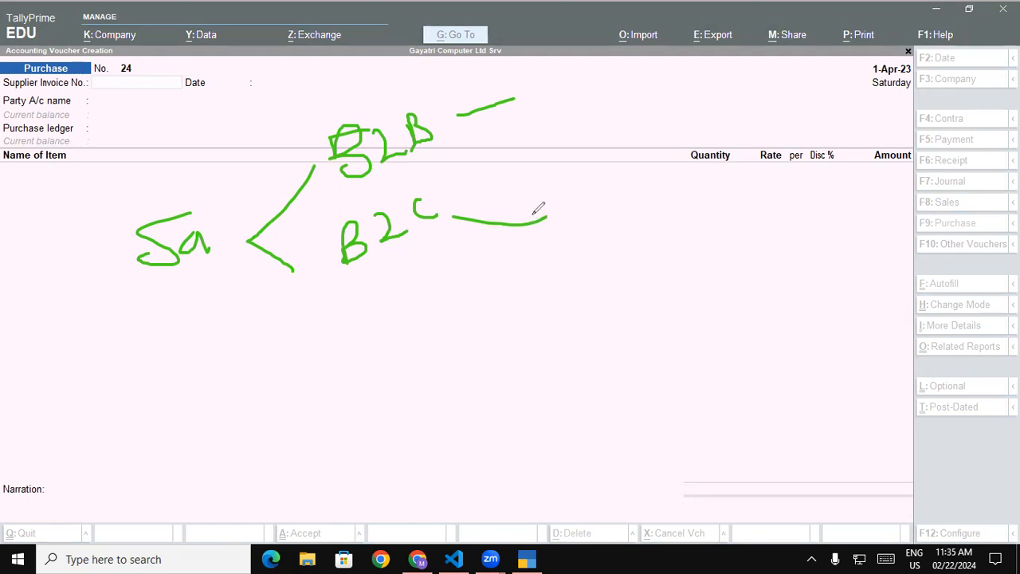
left_click_drag(365, 270, 390, 311)
left_click_drag(458, 260, 465, 252)
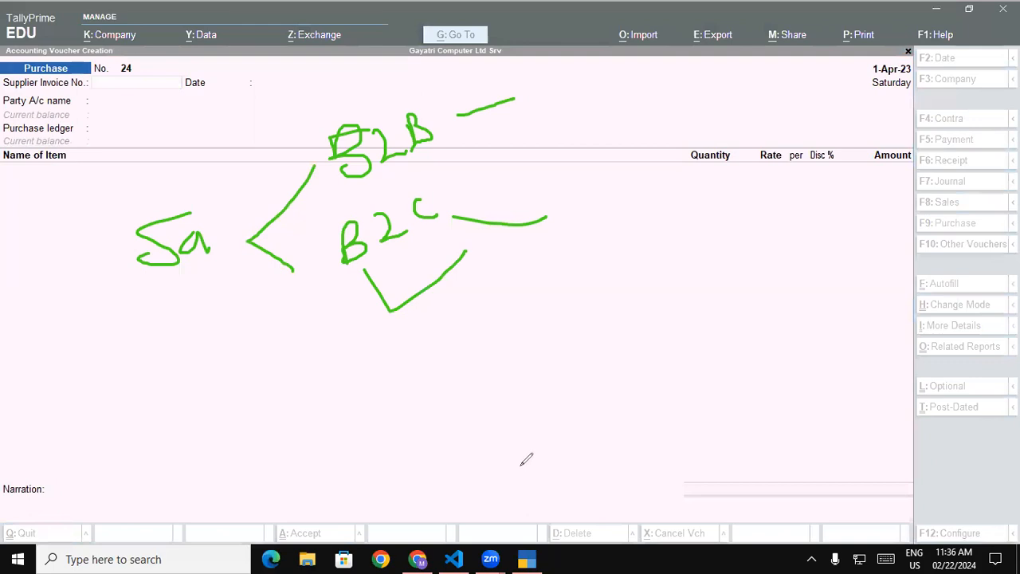
left_click(51, 395)
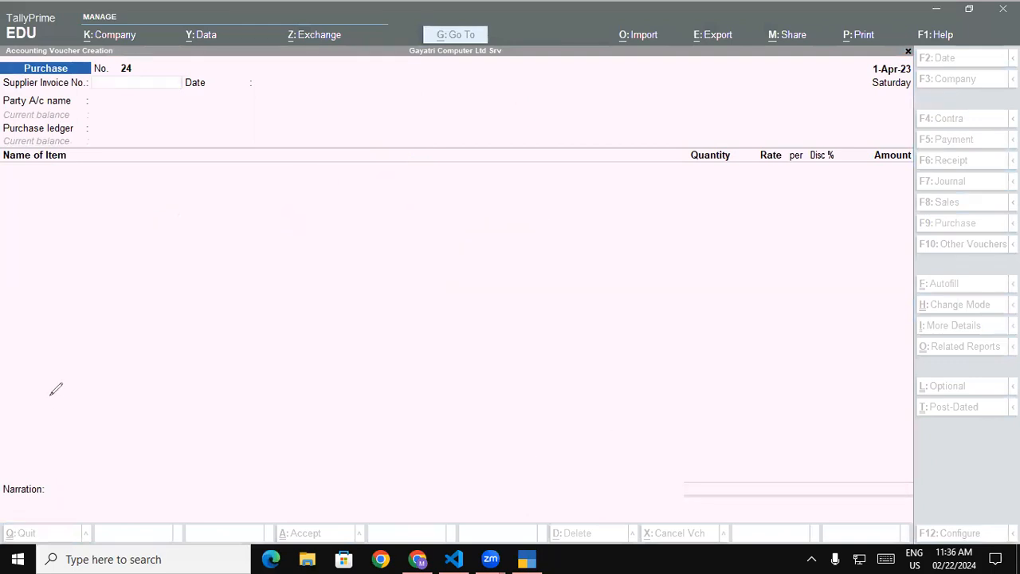
Read the Sale Voucher[F8] and Sales[B2B] sections on page 57 of the browser notes.
left_click(417, 559)
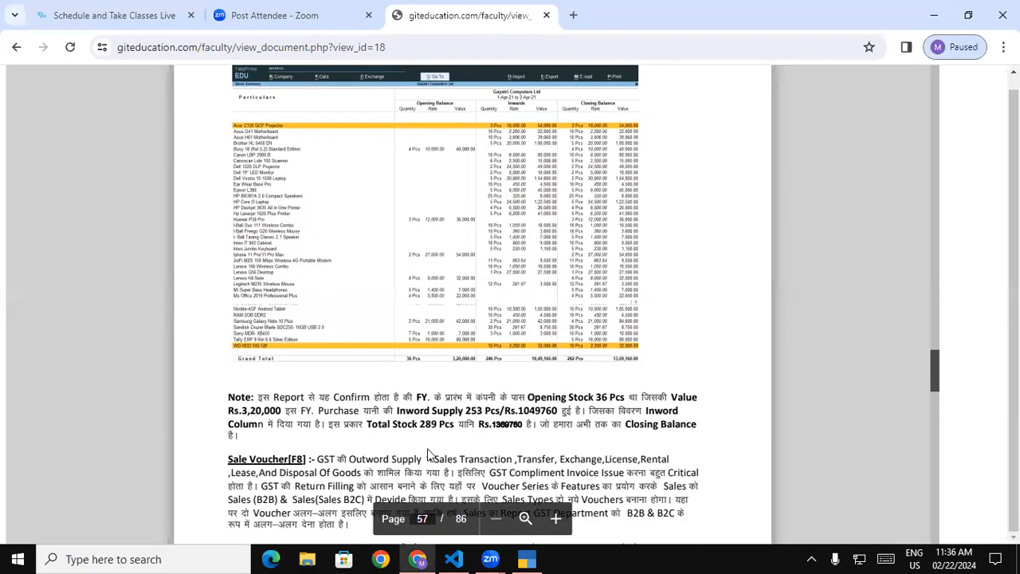
scroll(427, 454, "down", 3)
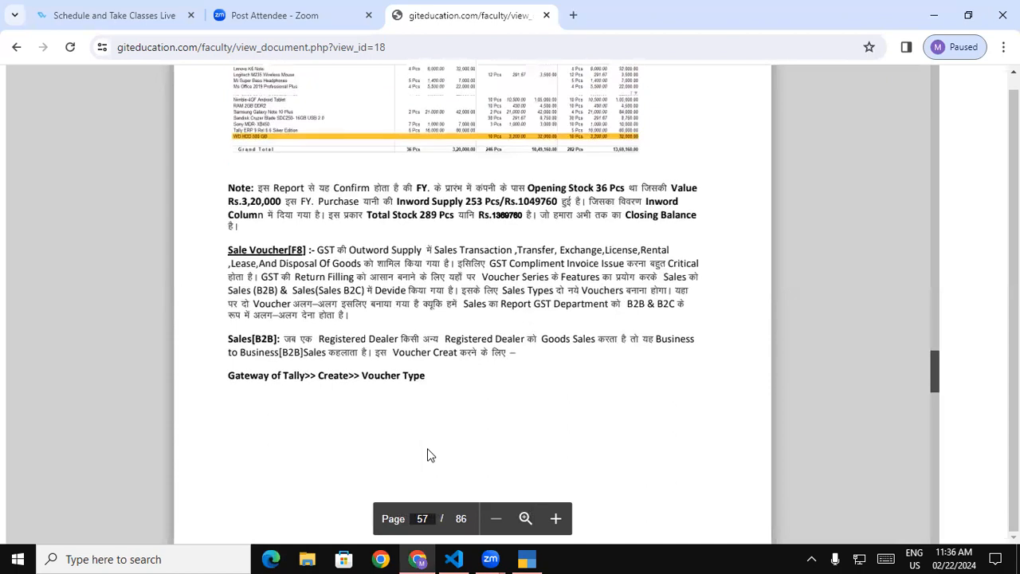
scroll(427, 455, "down", 1)
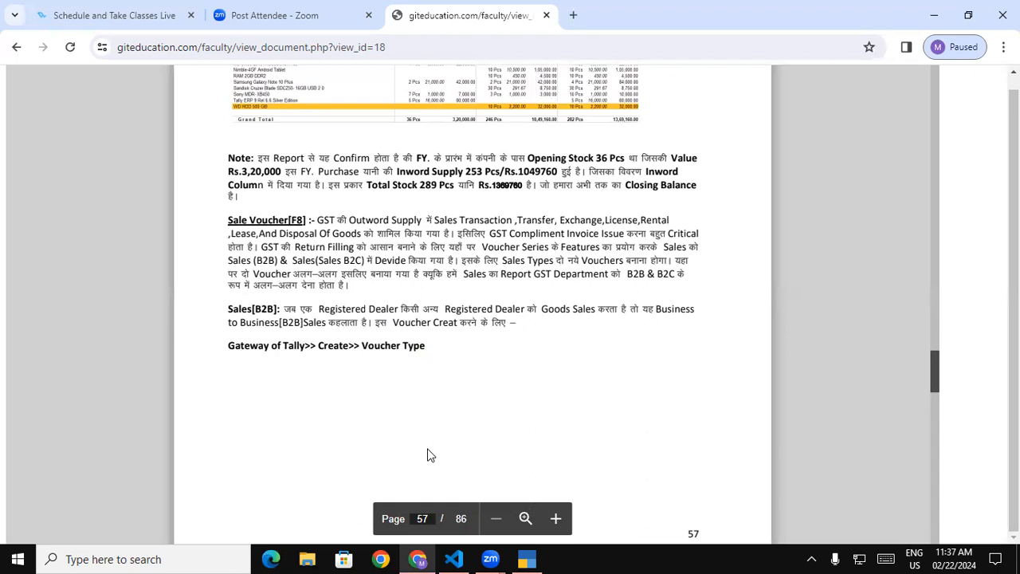
Return to TallyPrime, leave the purchase voucher, and create a ledger named Sales Local under Sales Accounts.
left_click(528, 559)
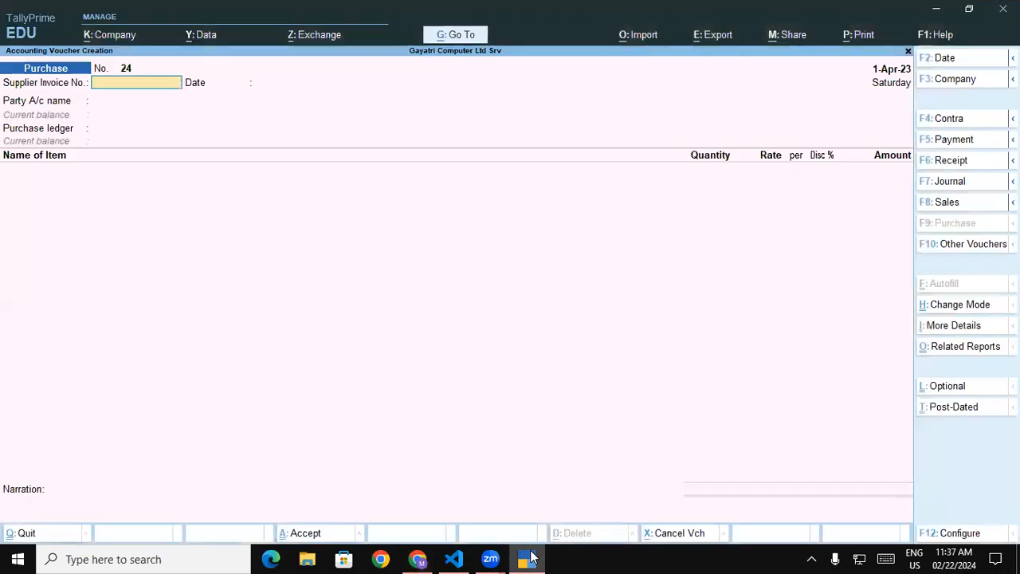
key("Escape")
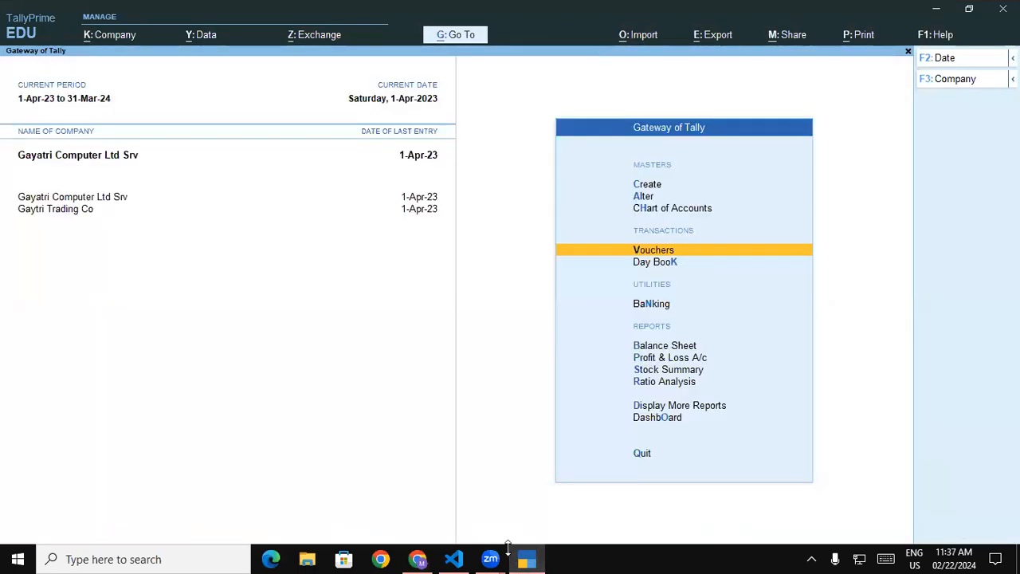
key("c")
key("Down")
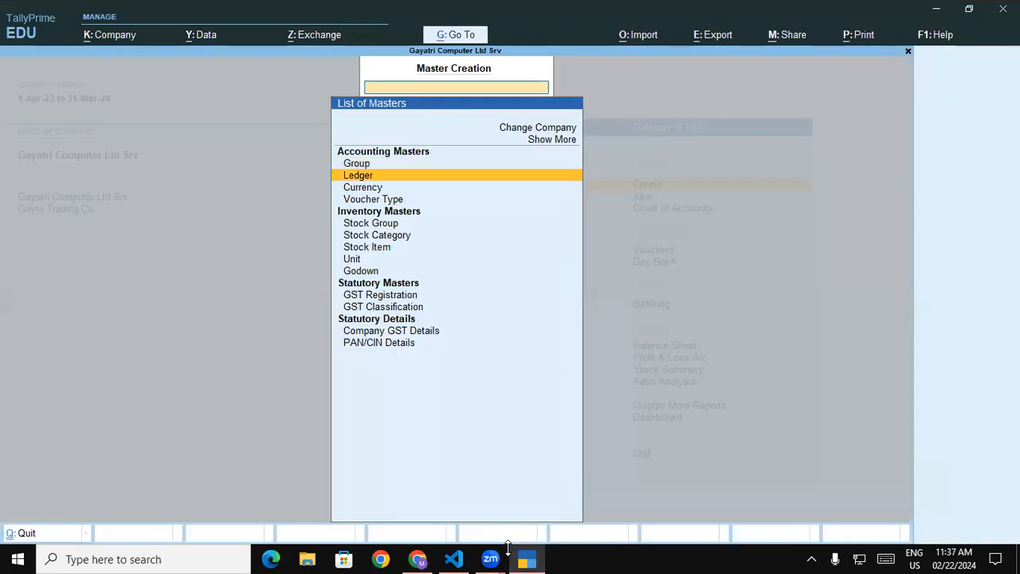
key("Return")
type("Sa")
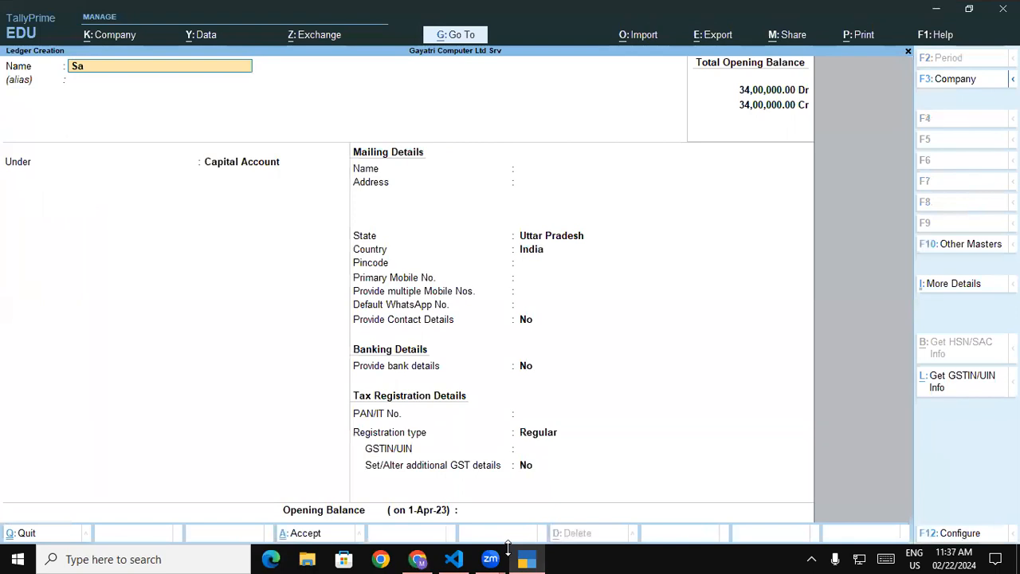
type("les Loca")
key("Return")
key("Return")
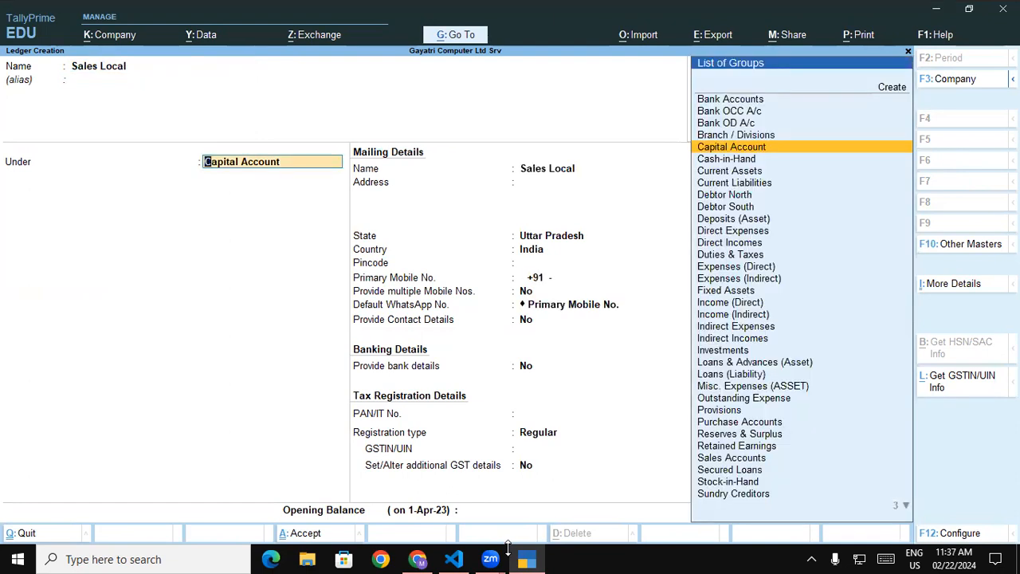
type("Sa")
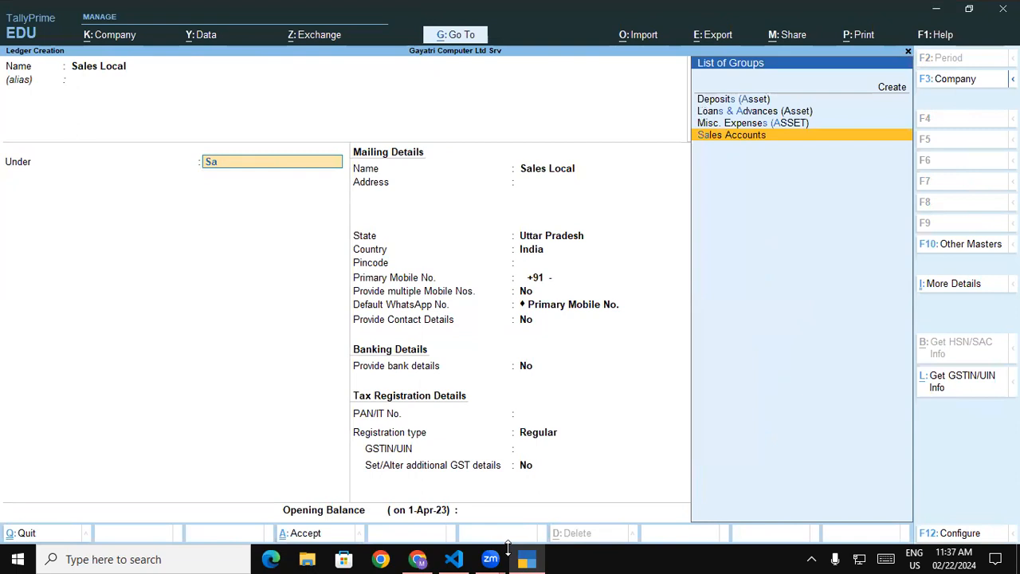
key("Return")
key("Return")
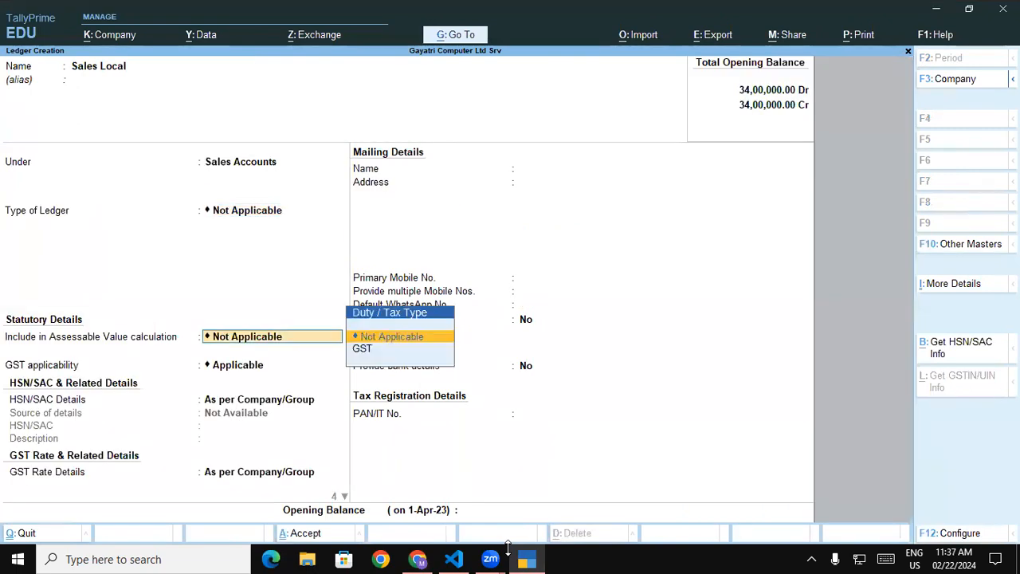
key("ctrl+a")
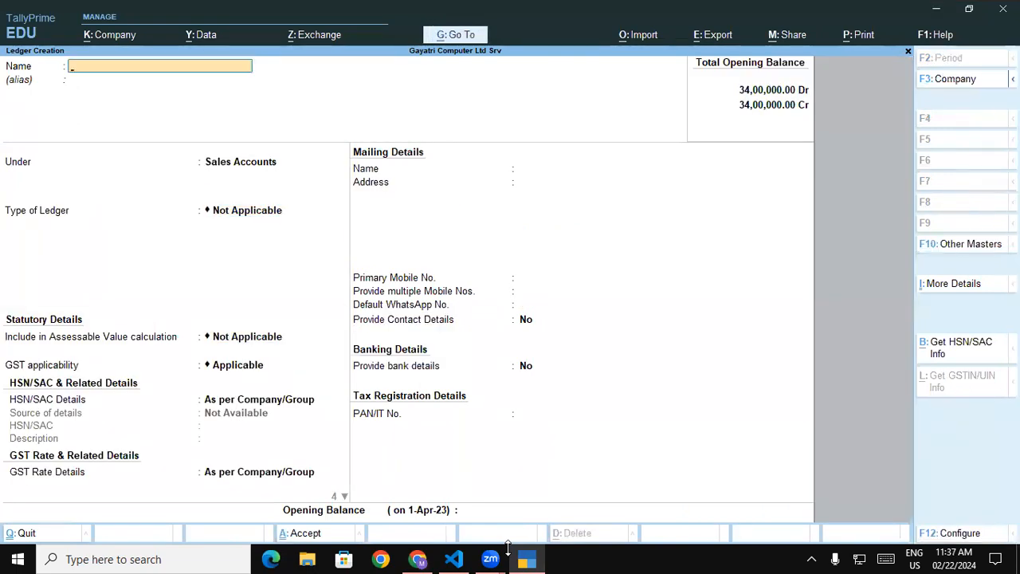
Create a ledger named Sales Interstate under Sales Accounts and leave ledger creation.
type("Sales Interstate")
key("Return")
key("Return")
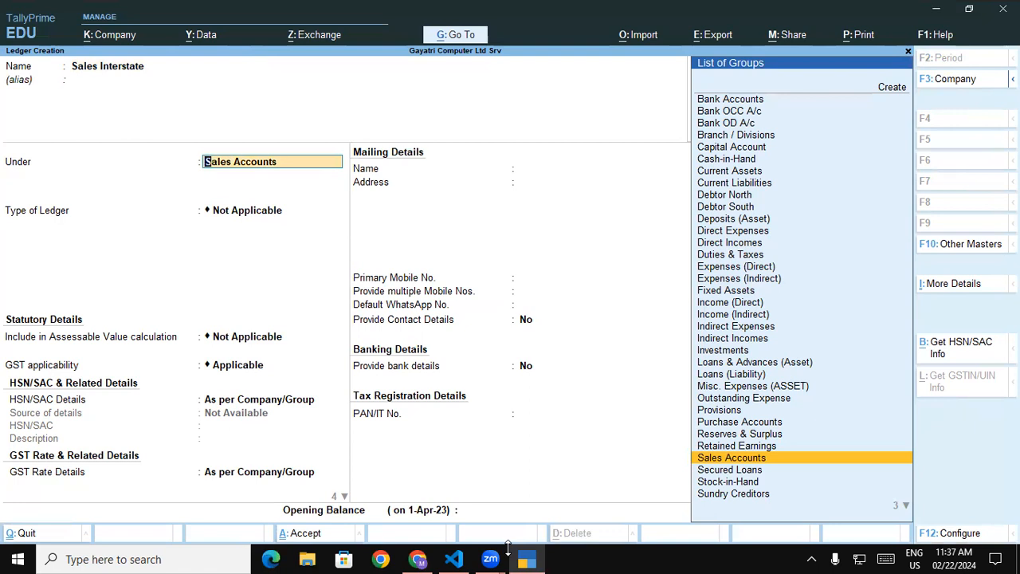
key("ctrl+a")
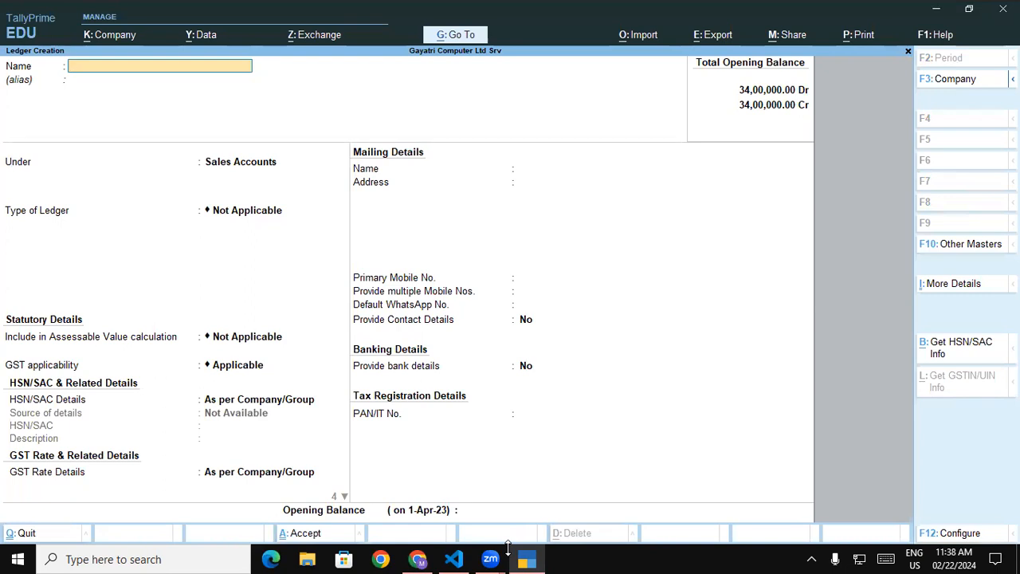
key("Escape")
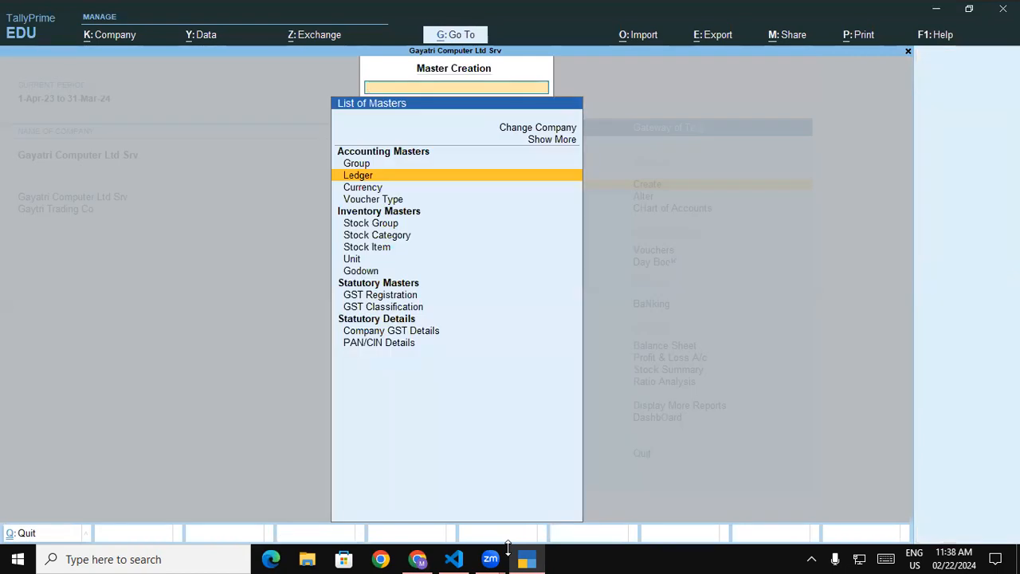
Open the creation form for a new Voucher Type master.
key("Down")
key("Down")
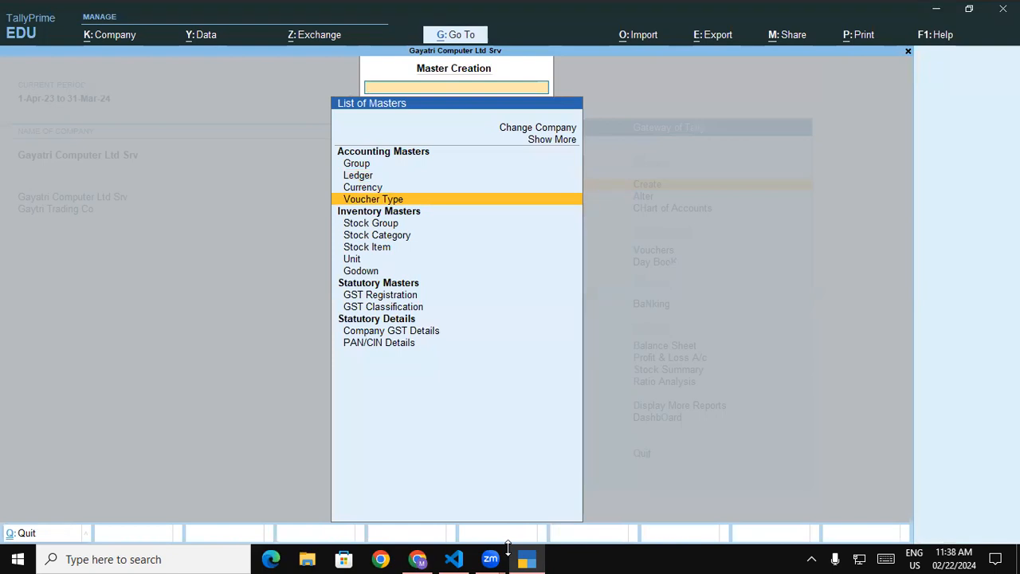
key("Return")
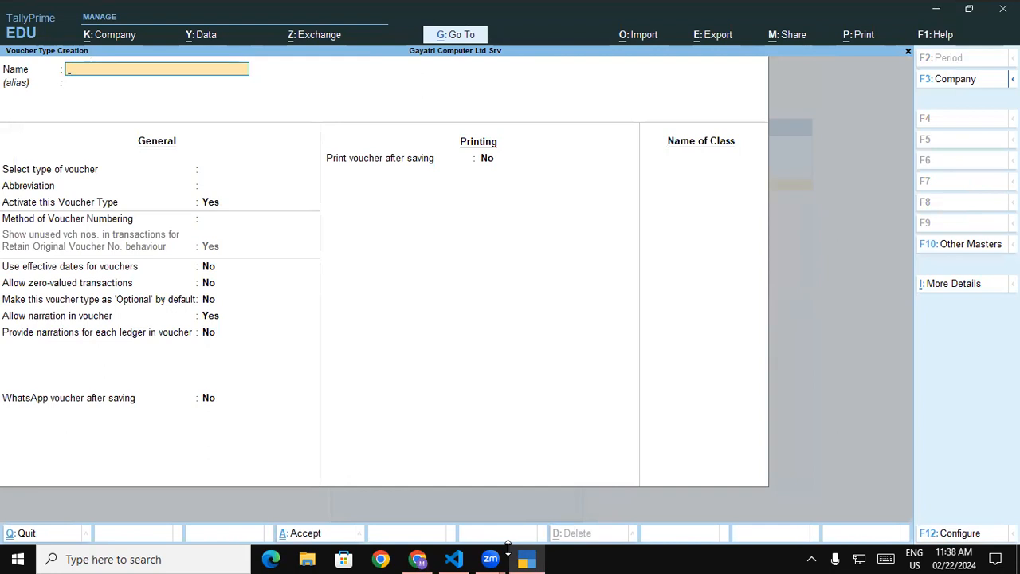
Sketch a freehand diagram over the form dividing B2B and B2C sales into two branches each, and clear it.
left_click(931, 4)
mouse_move(568, 179)
left_mouse_down()
mouse_move(582, 209)
mouse_move(562, 217)
mouse_move(615, 197)
mouse_move(632, 202)
left_mouse_up()
mouse_move(624, 163)
left_mouse_down()
mouse_move(636, 192)
mouse_move(668, 179)
left_mouse_up()
left_click_drag(670, 143, 681, 187)
left_click_drag(670, 142, 684, 177)
mouse_move(751, 109)
left_mouse_down()
mouse_move(715, 161)
mouse_move(796, 204)
left_mouse_up()
mouse_move(788, 89)
left_mouse_down()
mouse_move(805, 108)
mouse_move(818, 90)
mouse_move(834, 92)
left_mouse_up()
mouse_move(840, 152)
left_mouse_down()
mouse_move(826, 189)
mouse_move(851, 177)
mouse_move(881, 189)
left_mouse_up()
mouse_move(591, 291)
left_mouse_down()
mouse_move(619, 306)
mouse_move(607, 328)
left_mouse_up()
mouse_move(629, 293)
left_mouse_down()
mouse_move(643, 317)
mouse_move(658, 292)
mouse_move(670, 317)
left_mouse_up()
left_click_drag(674, 309, 716, 239)
left_click_drag(674, 309, 743, 333)
left_click_drag(736, 278, 763, 308)
mouse_move(767, 323)
left_mouse_down()
mouse_move(771, 357)
mouse_move(800, 326)
left_mouse_up()
left_click(795, 345)
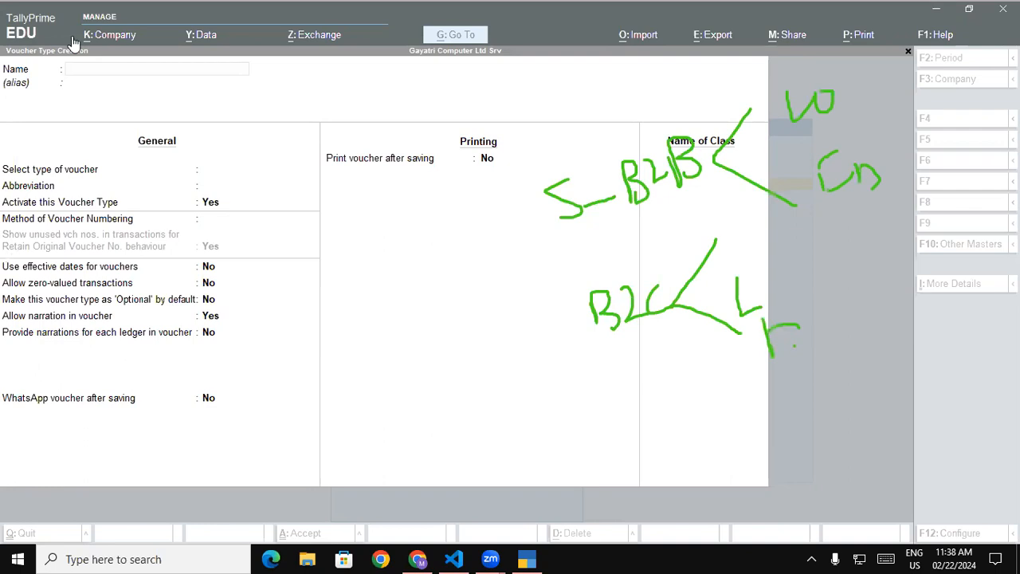
left_click(92, 70)
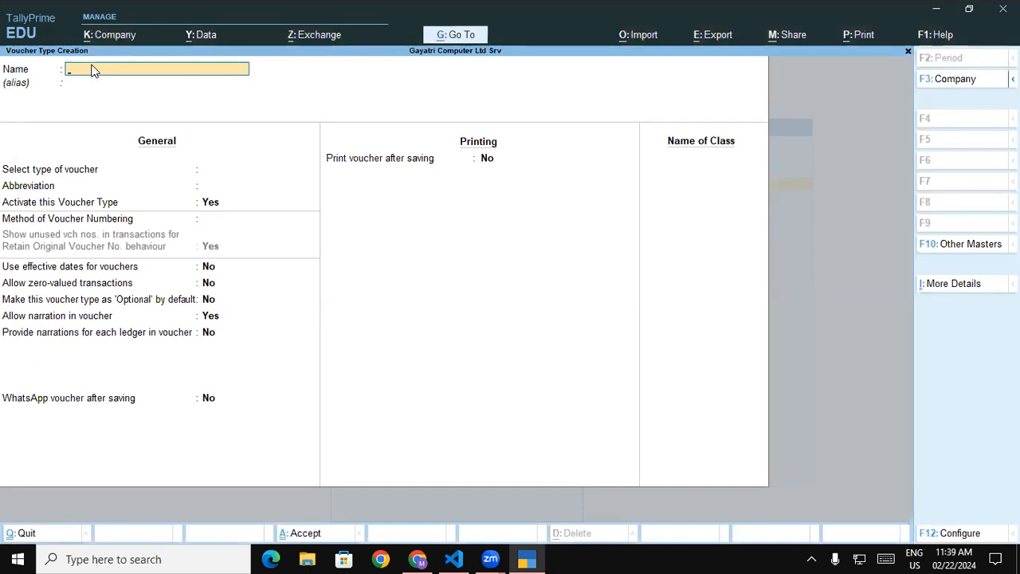
Name the new voucher type Sales B2B and base it on the Sales voucher type.
type("Sales B2B")
key("Return")
type("Sa")
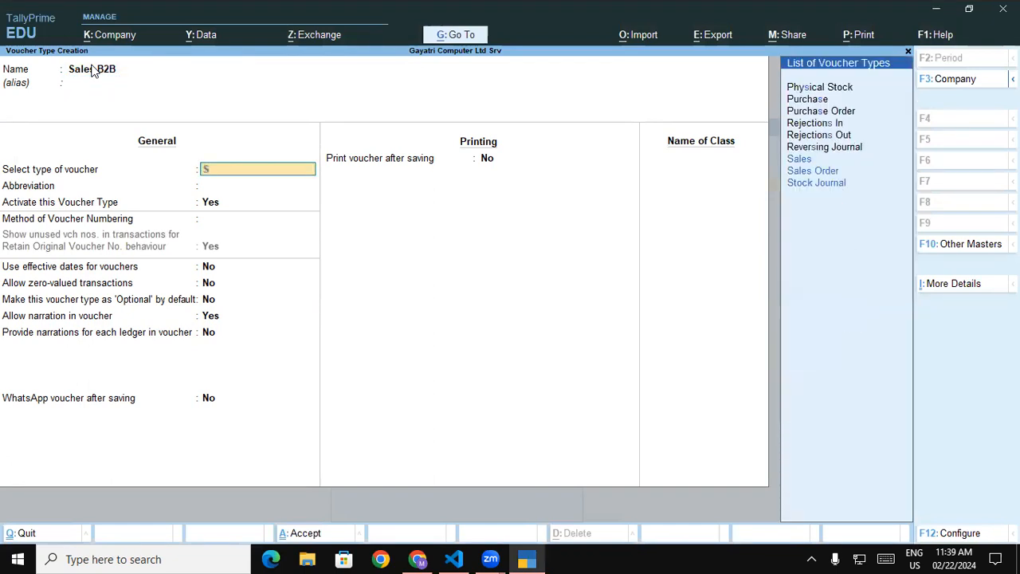
left_click(167, 7)
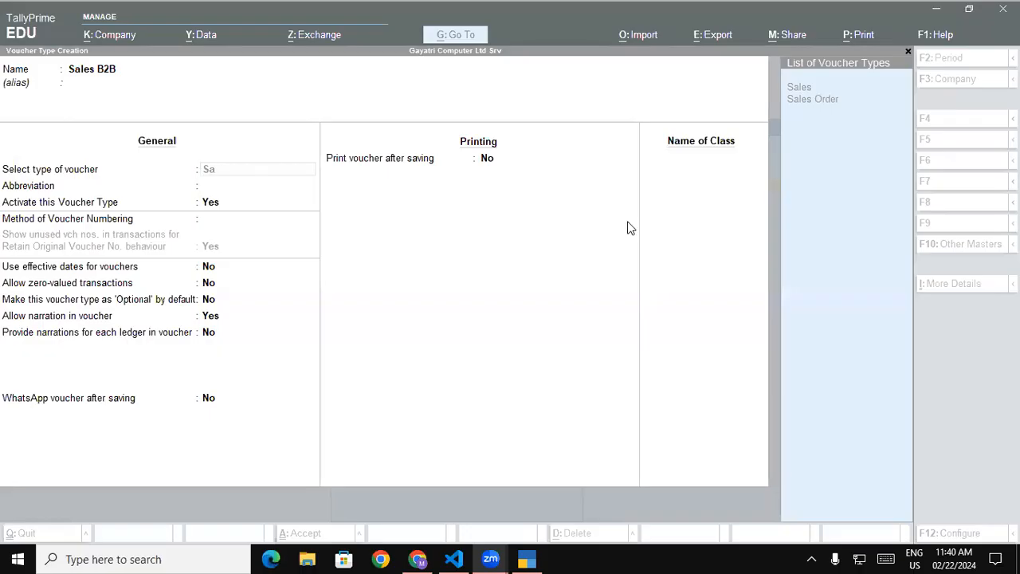
left_click(626, 223)
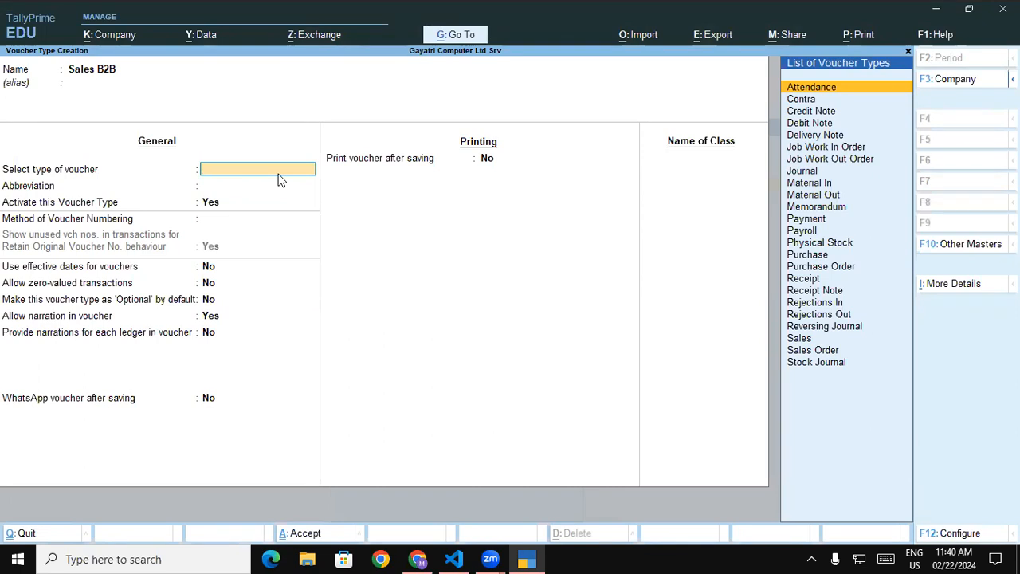
type("Sa")
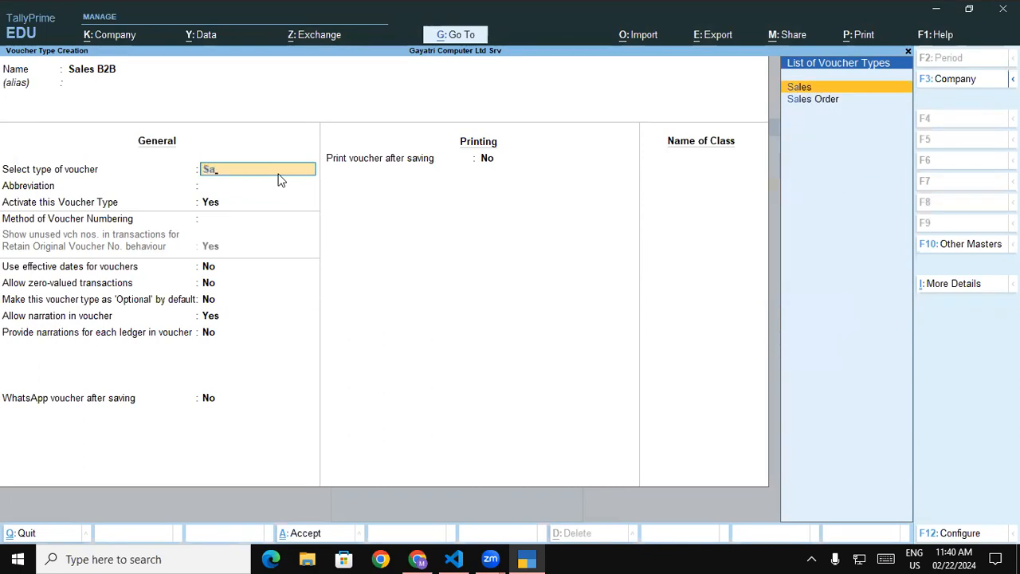
key("Return")
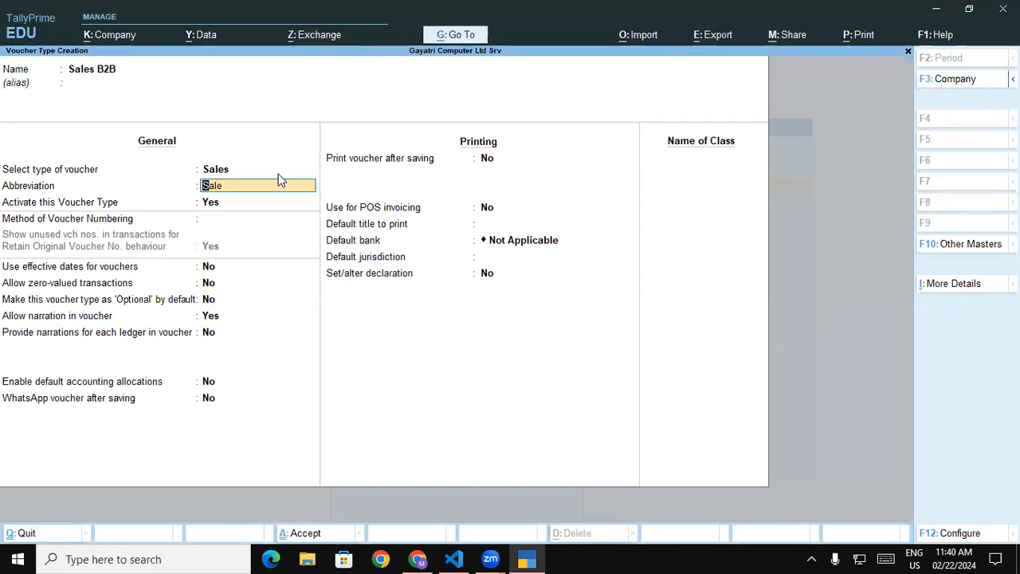
Accept the default general and printing settings, keeping Automatic numbering with Retain Original Voucher No. and no default bank.
key("Return")
key("Return")
key("Return")
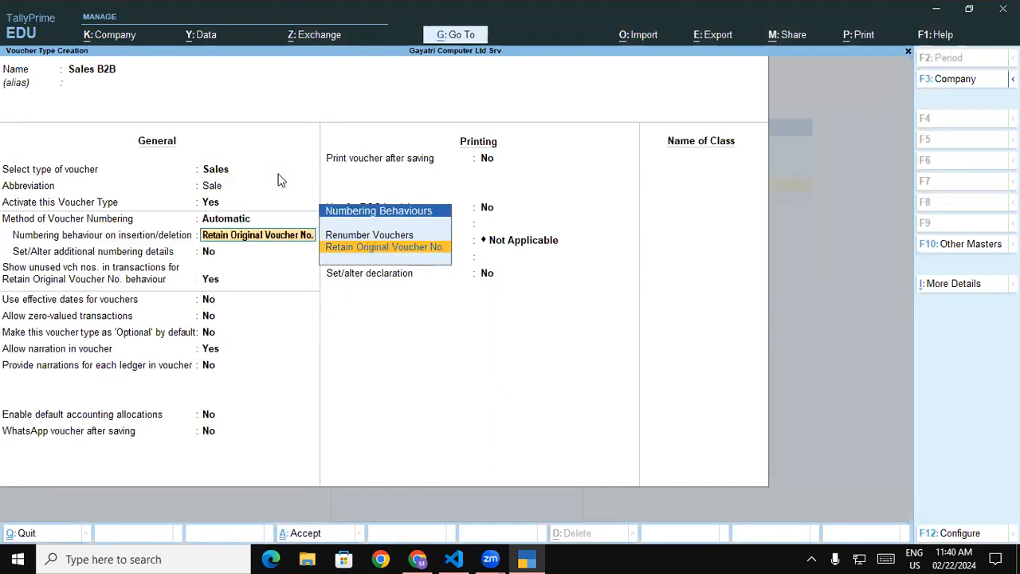
key("Return")
key("Return")
key("Return")
key("Return")
key("Return")
key("Return")
key("Return")
key("Return")
key("Return")
key("Return")
key("Return")
key("Return")
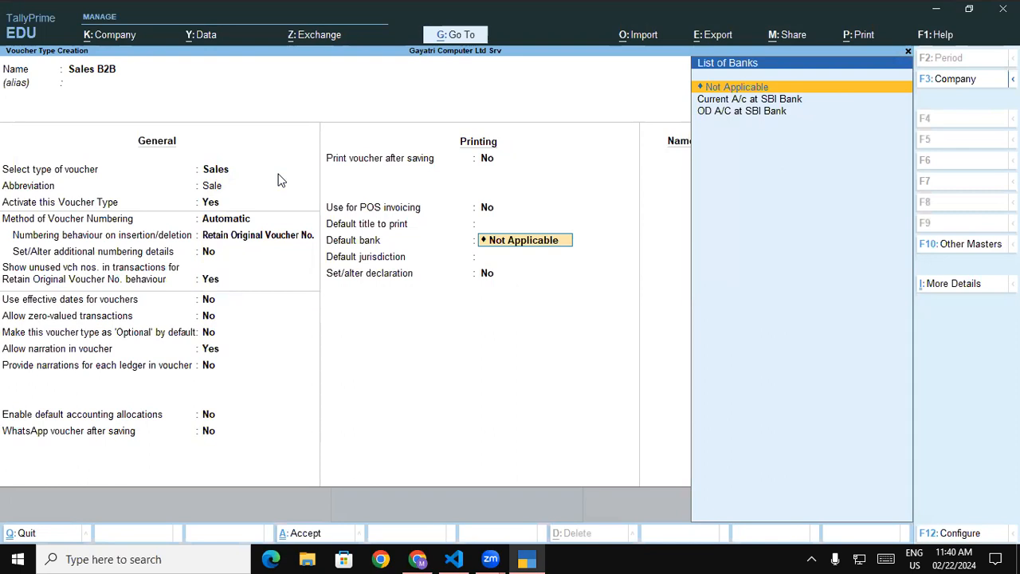
key("Return")
key("Return")
key("Return")
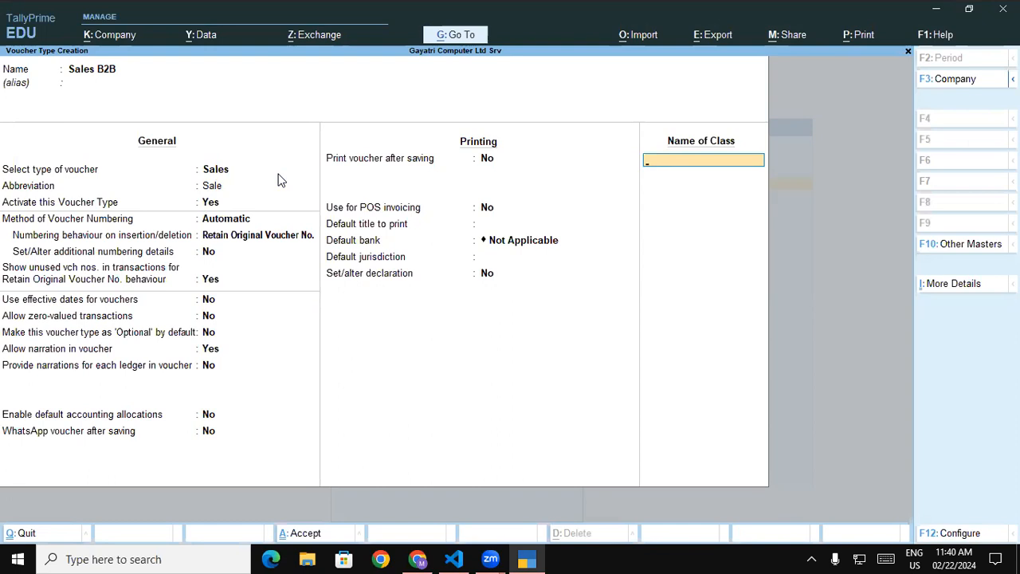
Add a class named Sales Local without group restrictions, allocating items to the Sales Local ledger at 100%.
type("Sales Local")
key("Return")
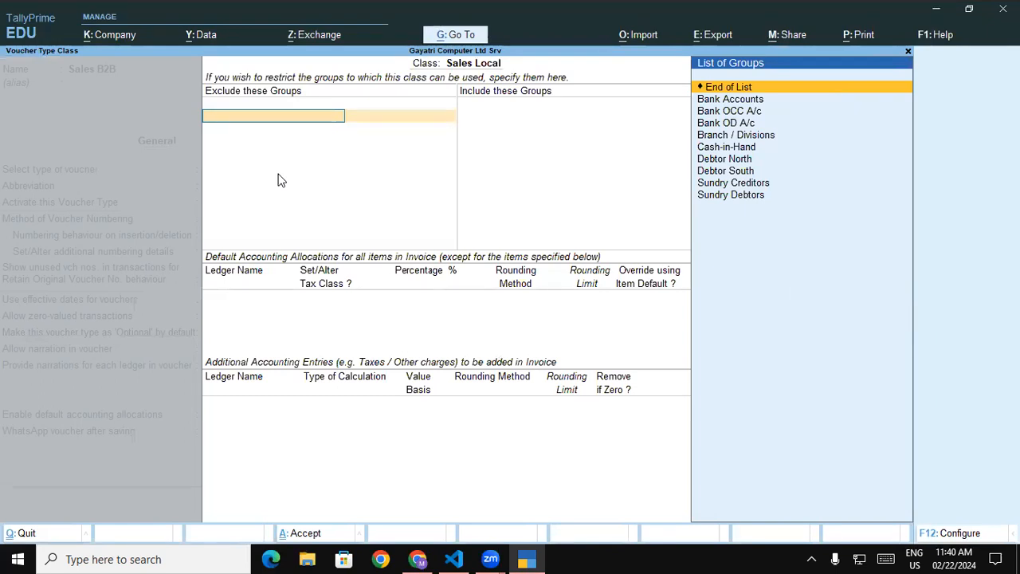
key("Return")
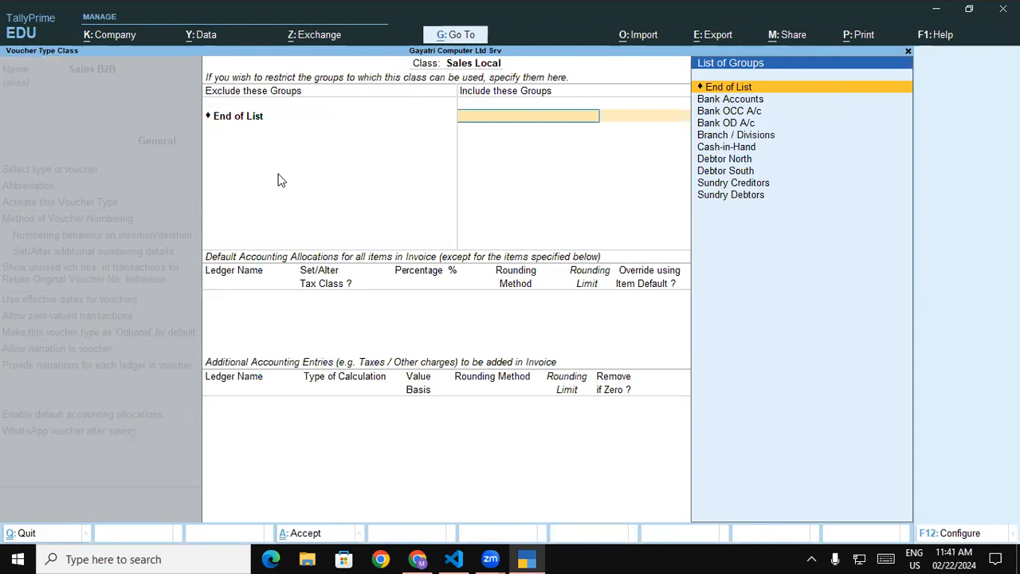
key("Return")
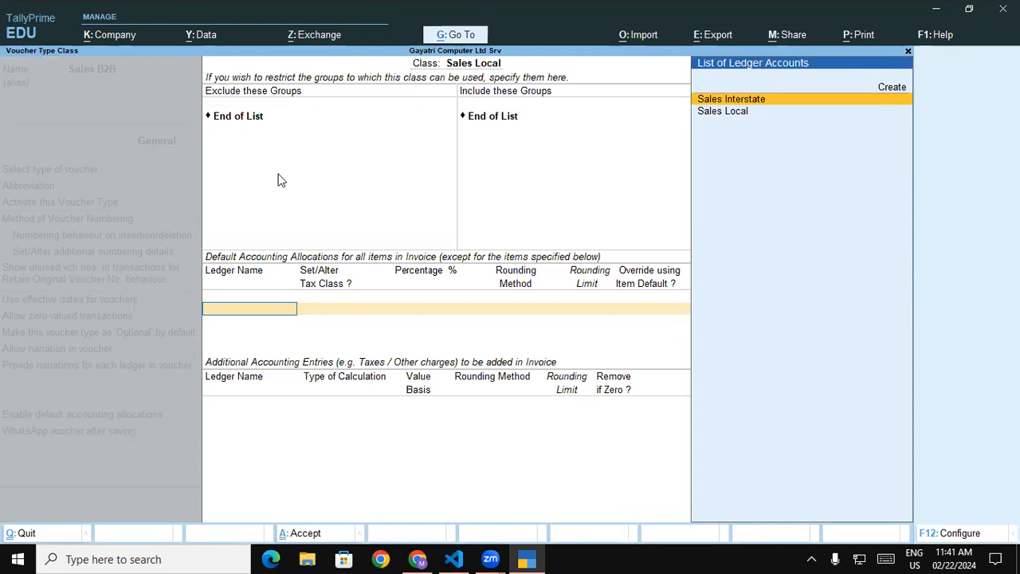
key("Down")
key("Return")
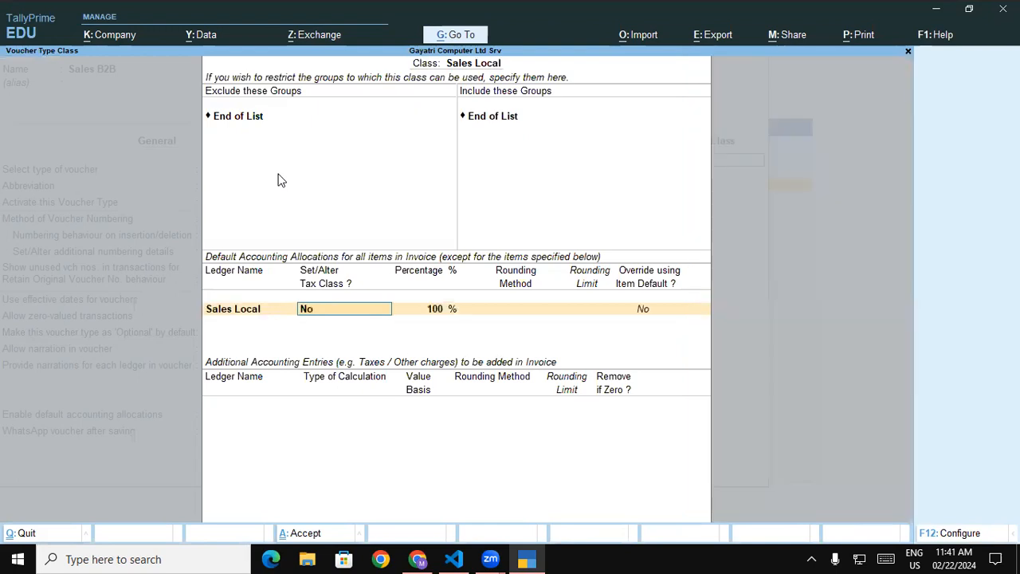
key("Return")
key("Return")
key("Return")
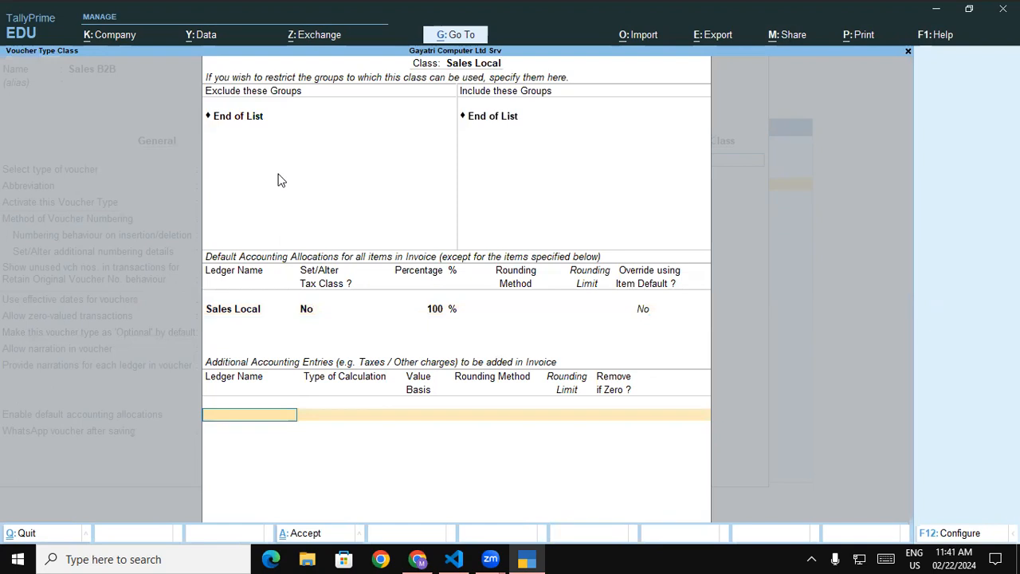
Add CGST and SGST as additional accounting entries of the Sales Local class, both removed if zero.
type("Cg")
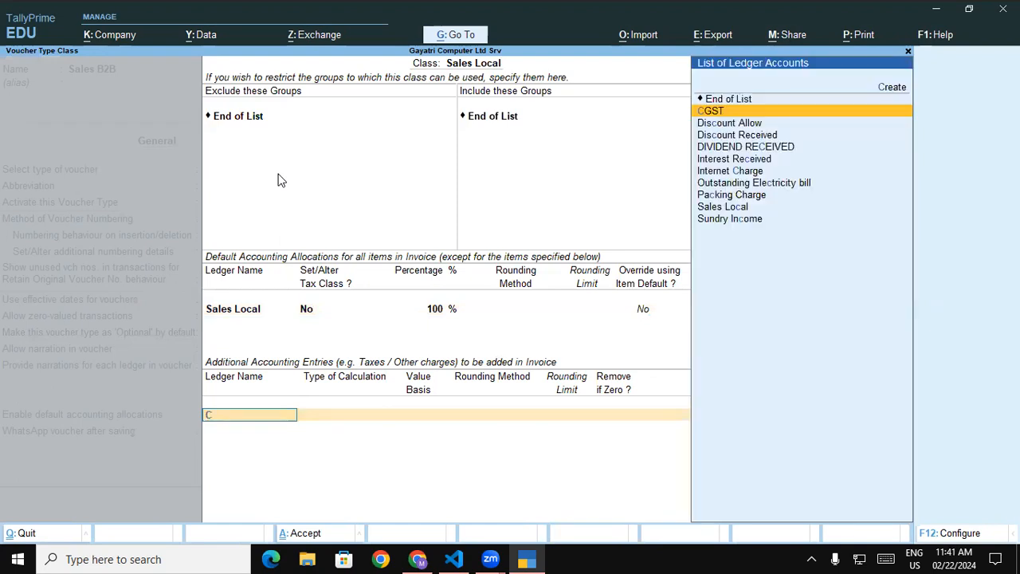
key("Return")
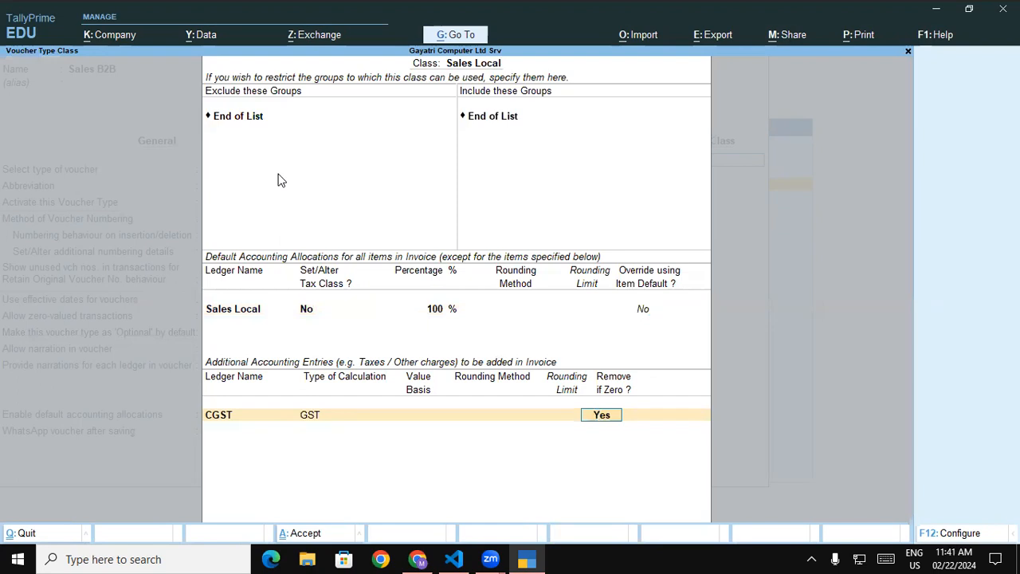
key("Return")
type("Sg")
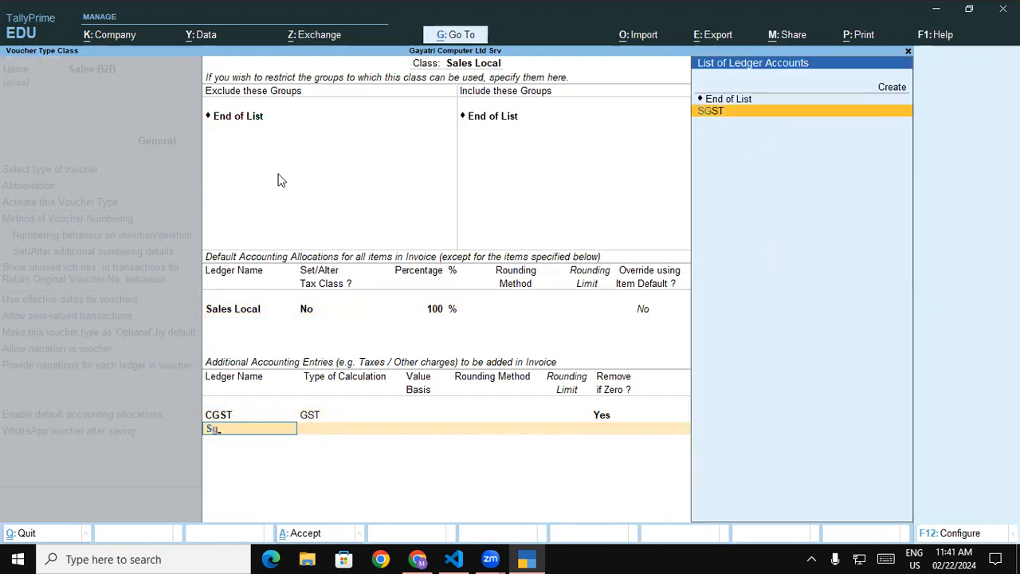
key("Return")
key("Return")
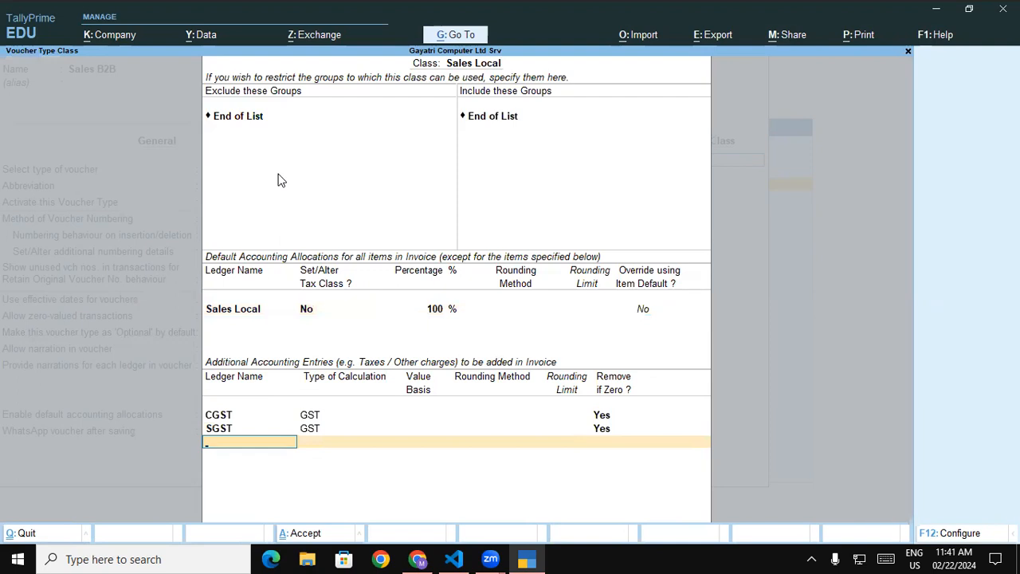
Add a Round Off entry to the Sales Local class as Total Amount Rounding, with Normal Rounding and limit 1, and finish the class.
type("Rou")
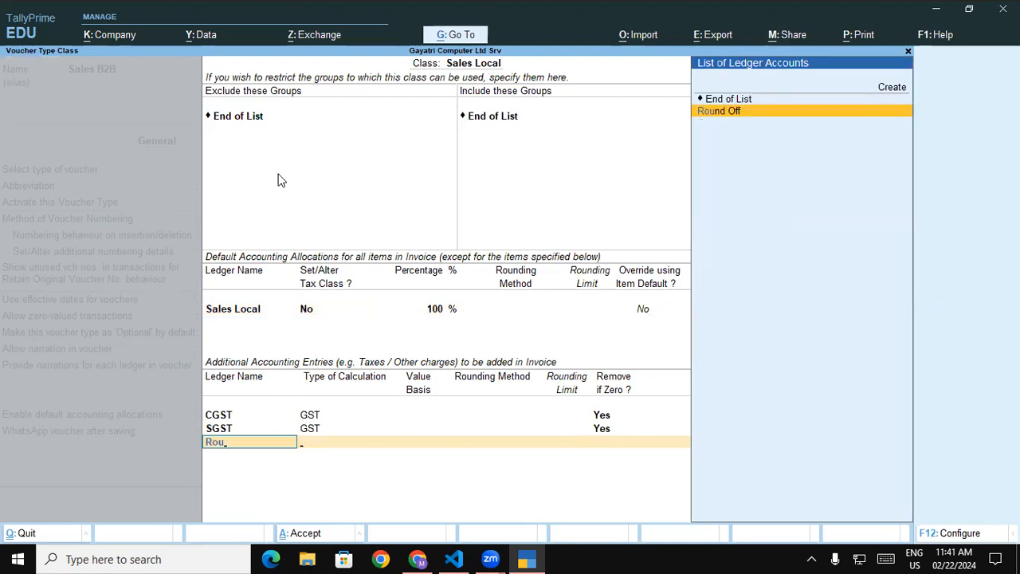
key("Return")
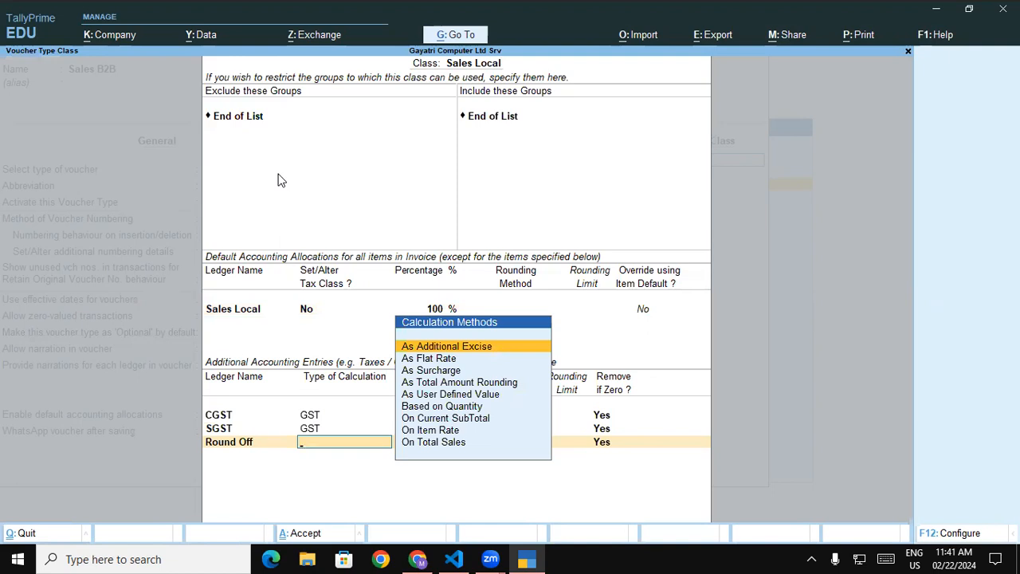
key("Down")
key("Down")
key("Down")
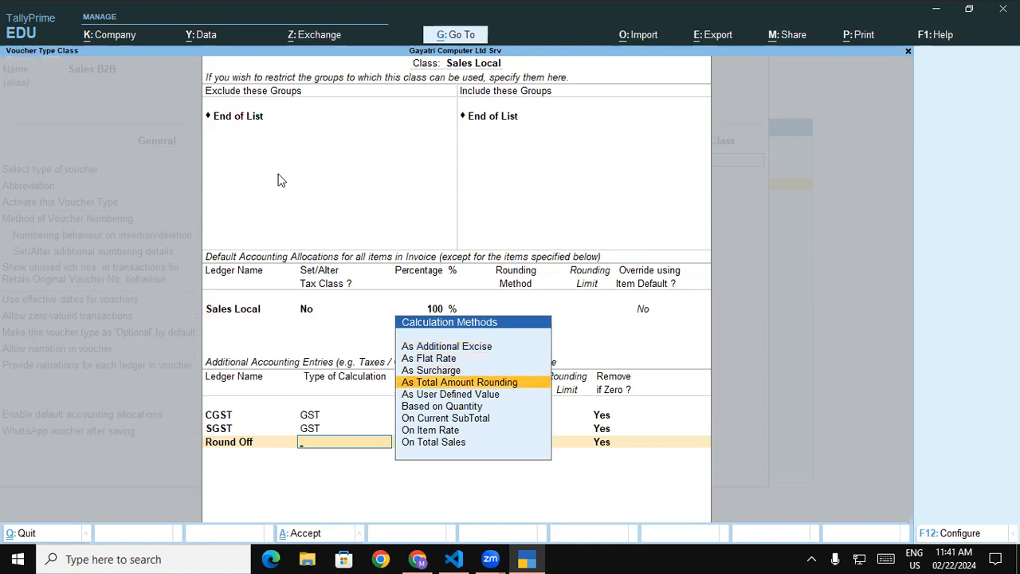
key("Return")
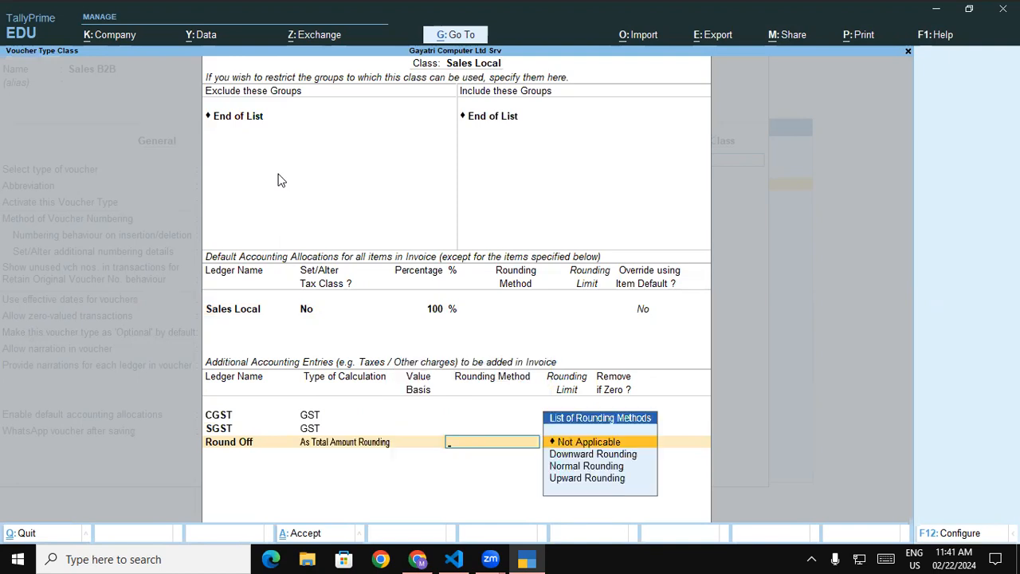
key("Down")
key("Down")
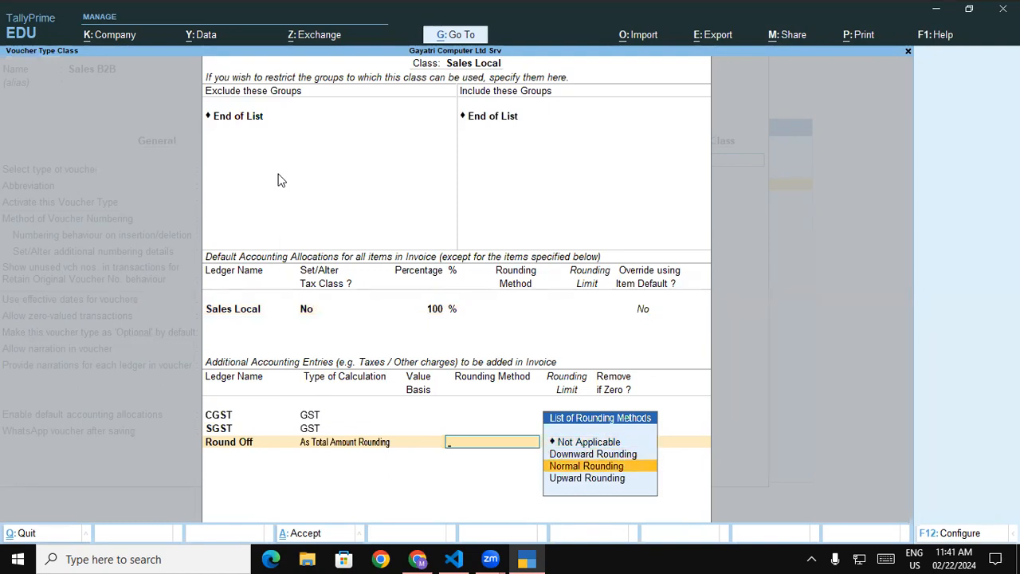
key("Return")
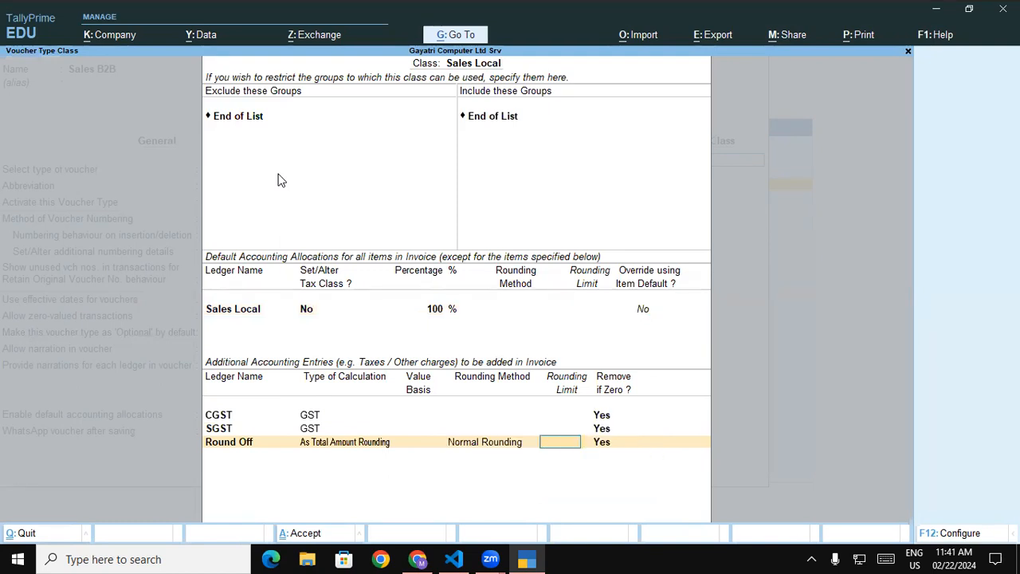
type("1")
key("Return")
key("Return")
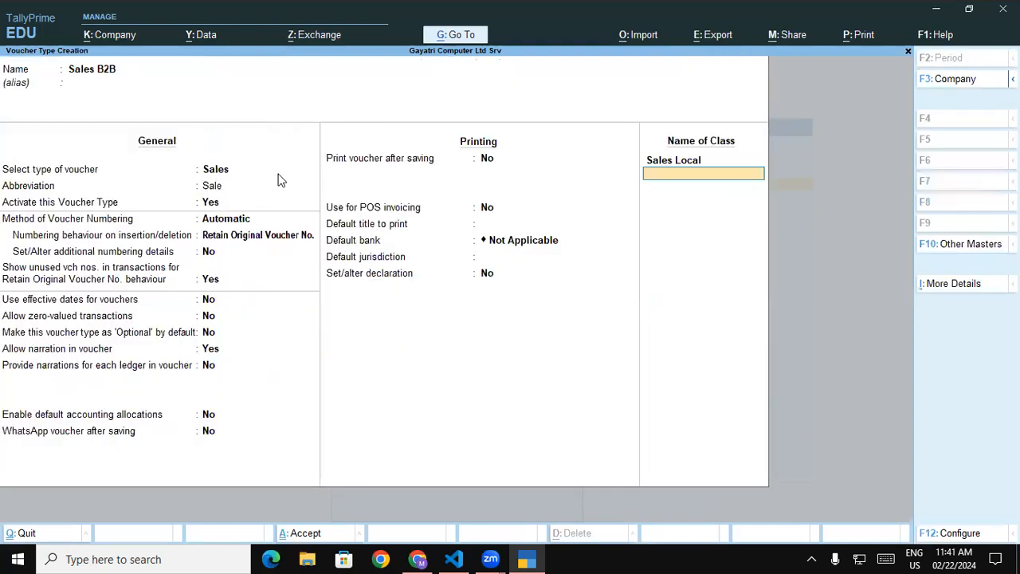
Add a class named Sales Interstate without group restrictions, allocating items to the Sales Interstate ledger at 100%.
type("Sales Interstate")
key("Return")
key("Return")
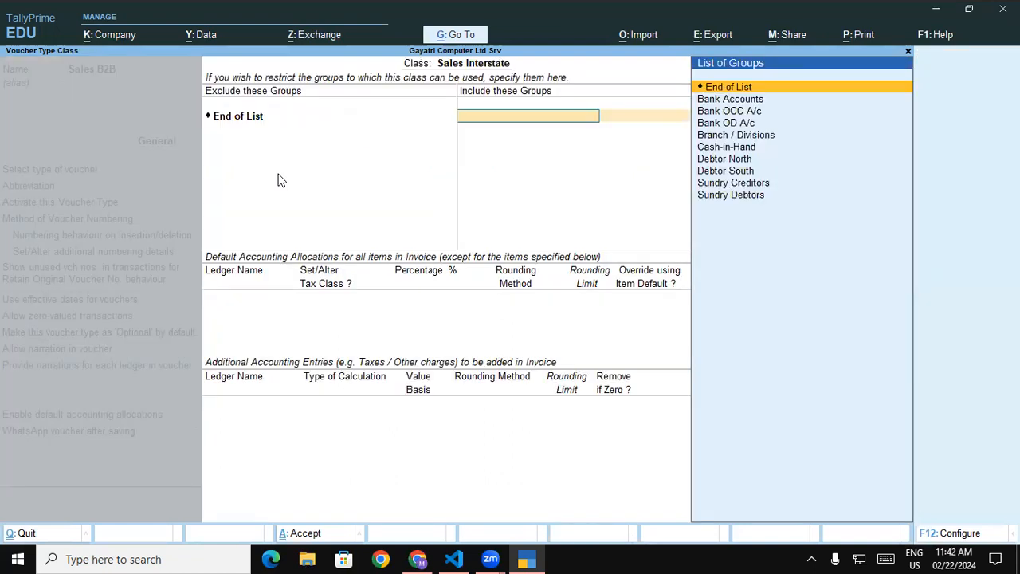
key("Return")
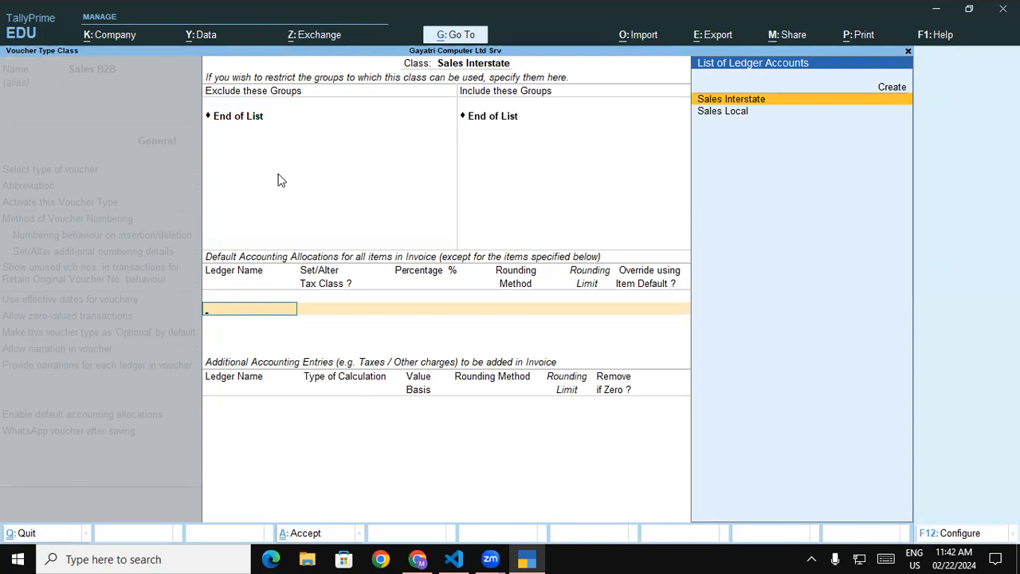
key("Return")
key("Return")
key("Return")
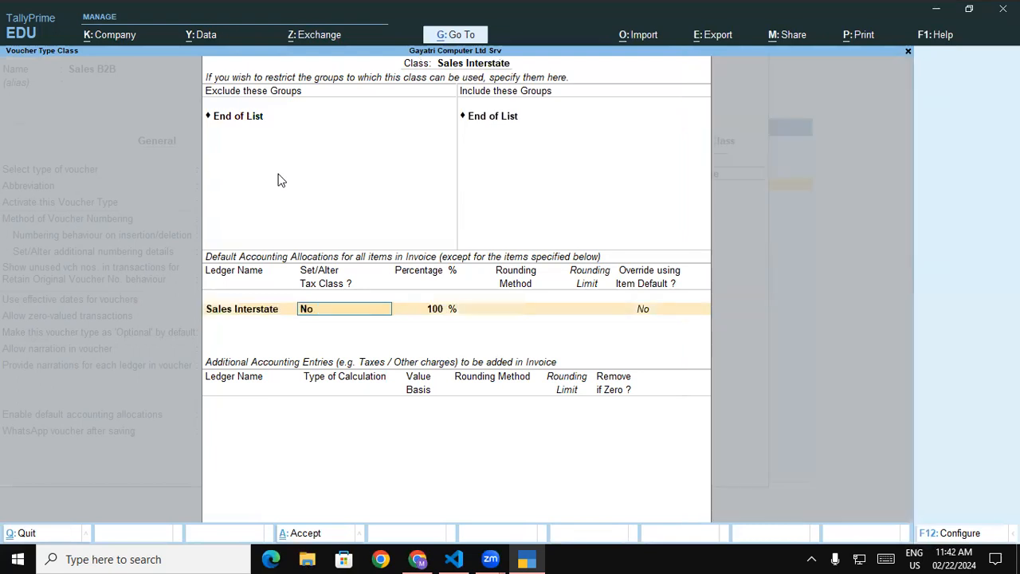
key("Return")
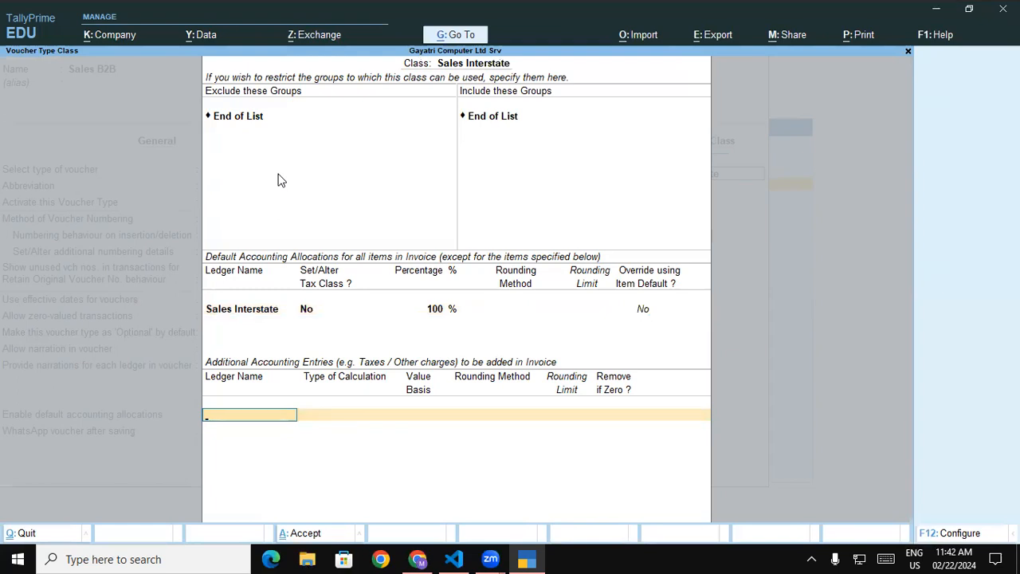
Add IGST as an additional accounting entry of the Sales Interstate class, removed if zero.
type("Ig")
key("Return")
key("Return")
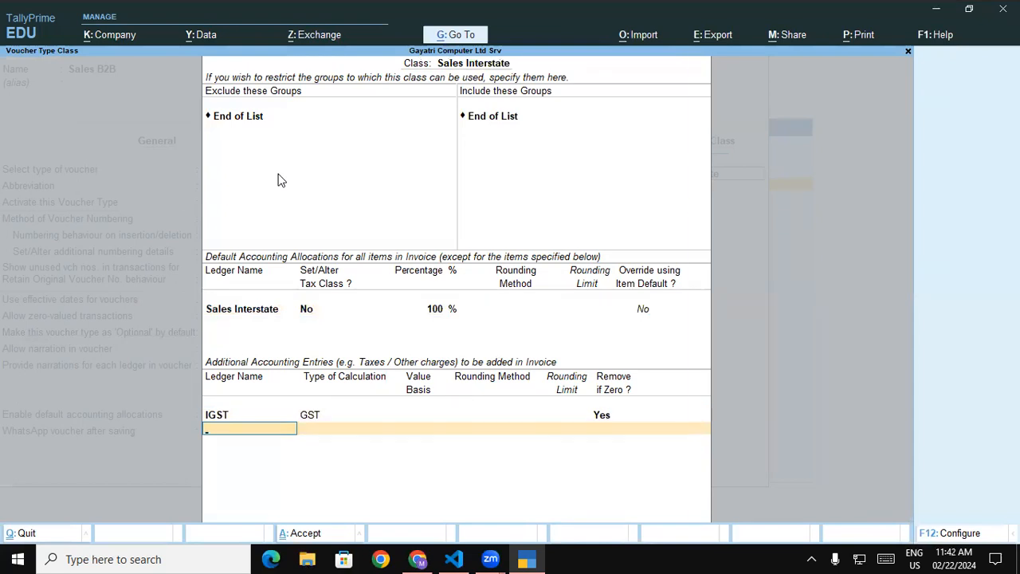
Add a Round Off entry to the Sales Interstate class as Total Amount Rounding with Normal Rounding, and save the Sales B2B voucher type.
type("Ro")
key("Return")
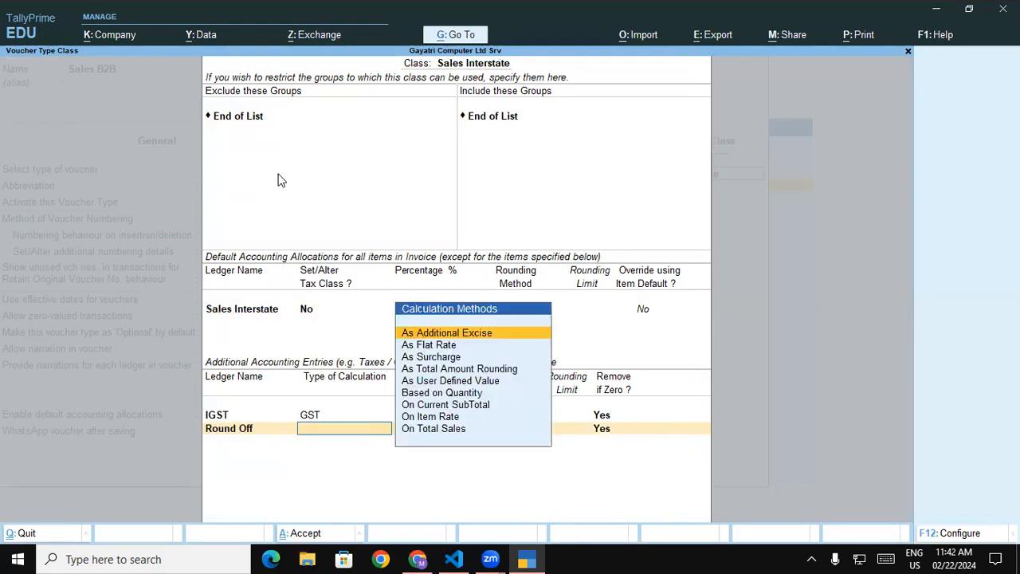
key("Down")
key("Down")
key("Down")
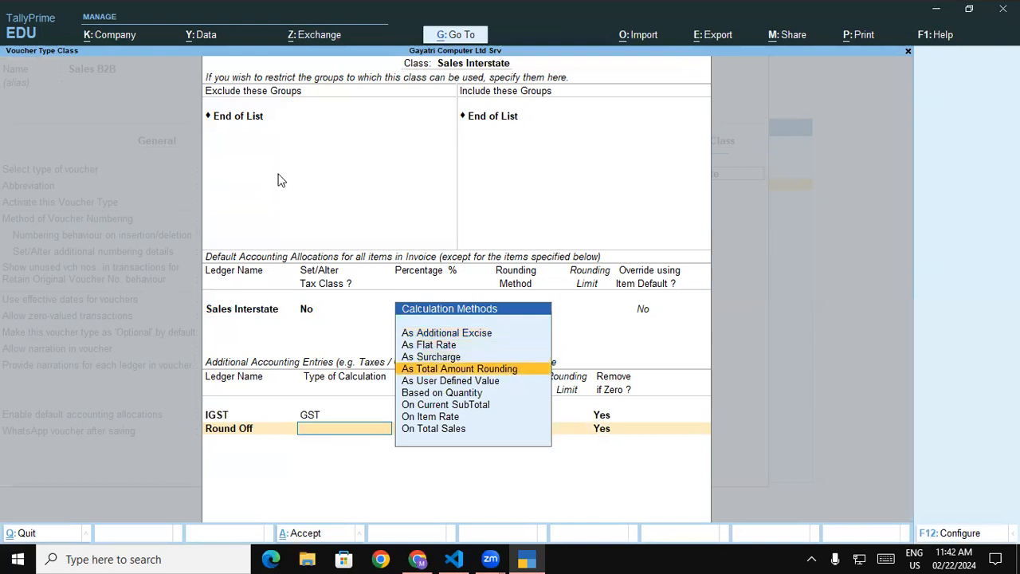
key("Return")
key("Down")
key("Down")
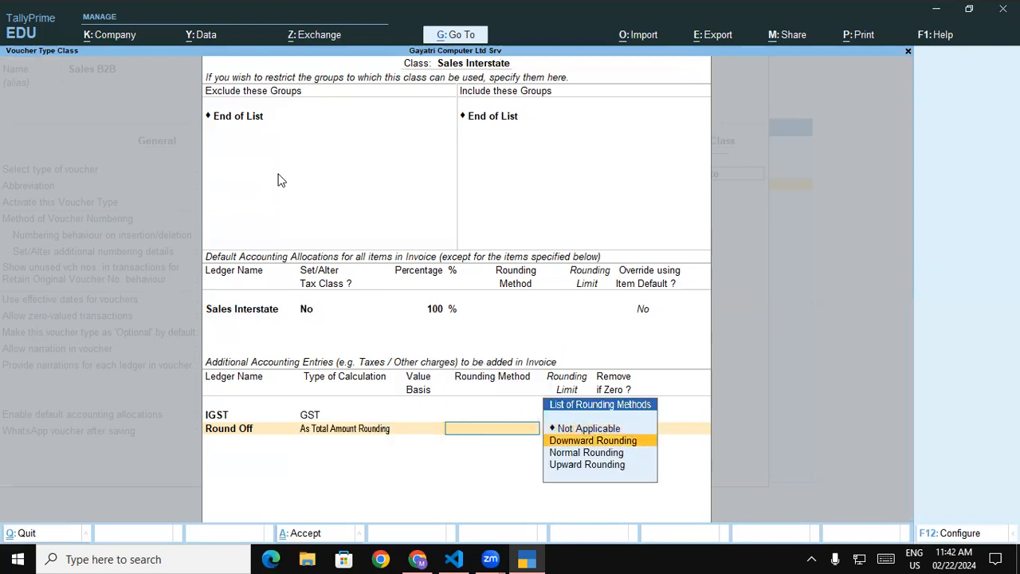
key("Return")
key("Return")
key("Return")
key("Return")
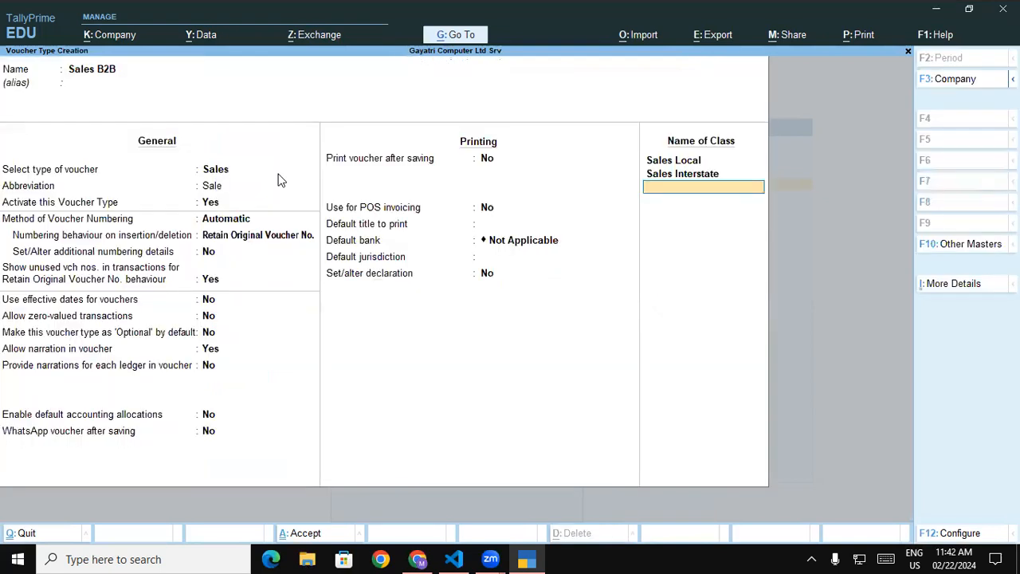
key("Return")
key("Return")
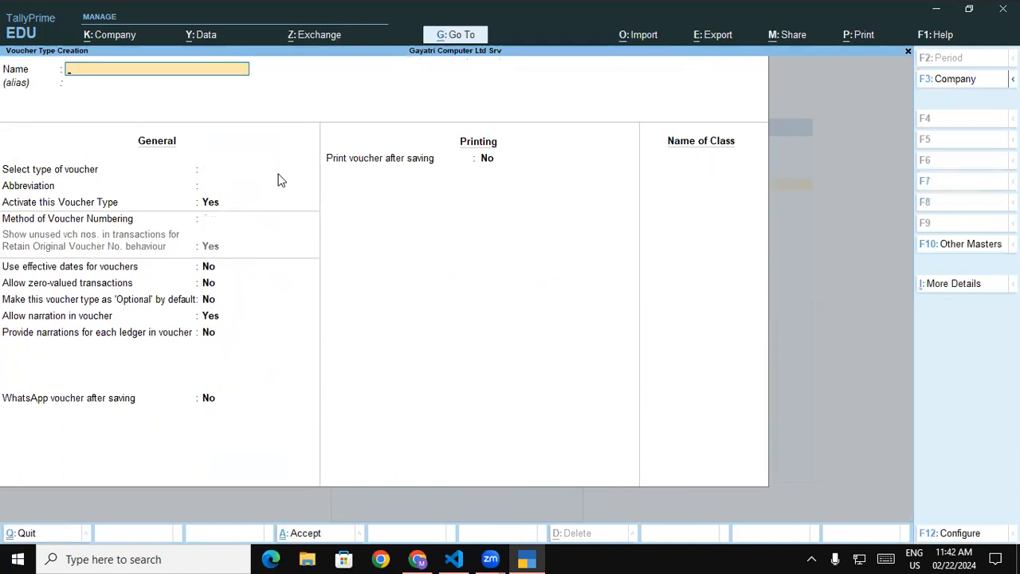
Name the new voucher type Sales B2C and base it on the Sales voucher type.
type("Sales B2C")
key("Return")
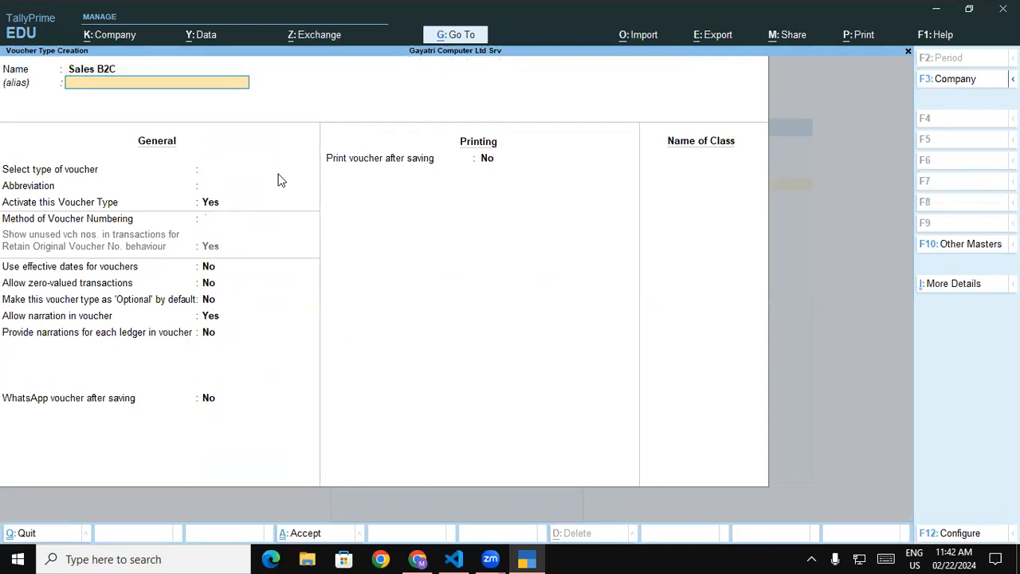
key("Return")
type("Sa")
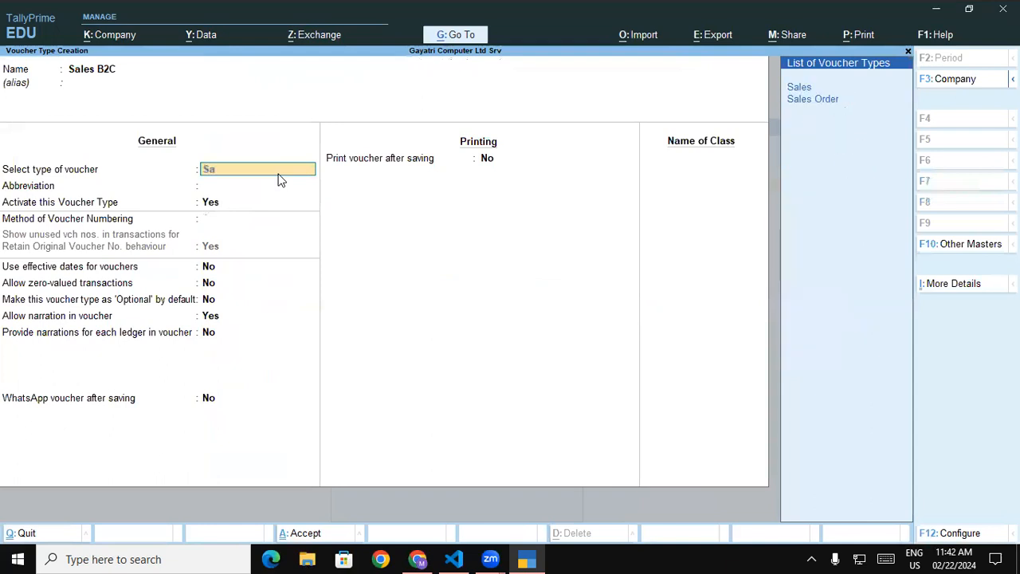
key("Return")
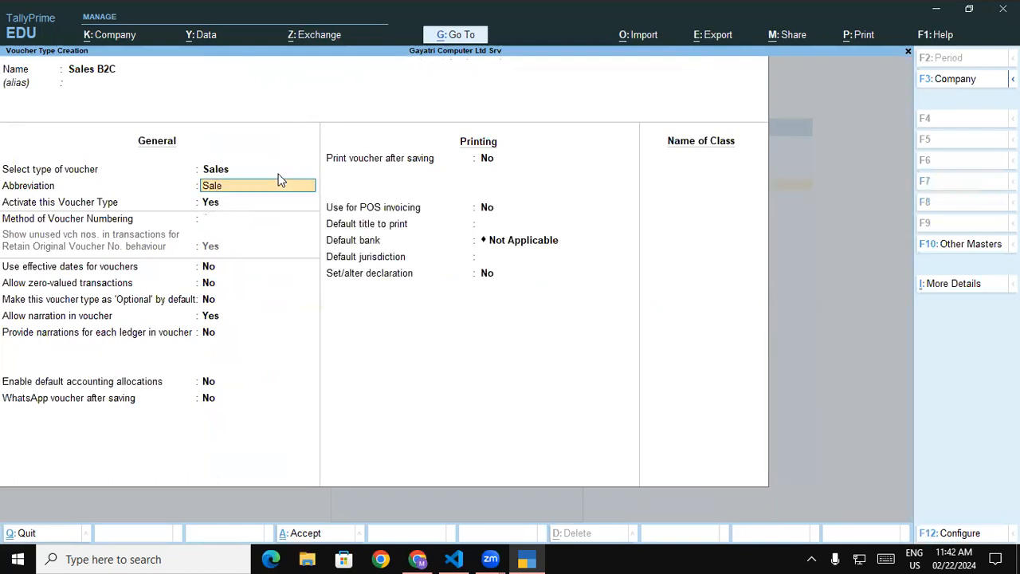
Keep the abbreviation Sale, automatic numbering and the remaining default general and printing settings for Sales B2C.
key("Return")
key("Return")
key("Return")
key("Return")
key("Return")
key("Return")
key("Return")
key("Return")
key("Return")
key("Return")
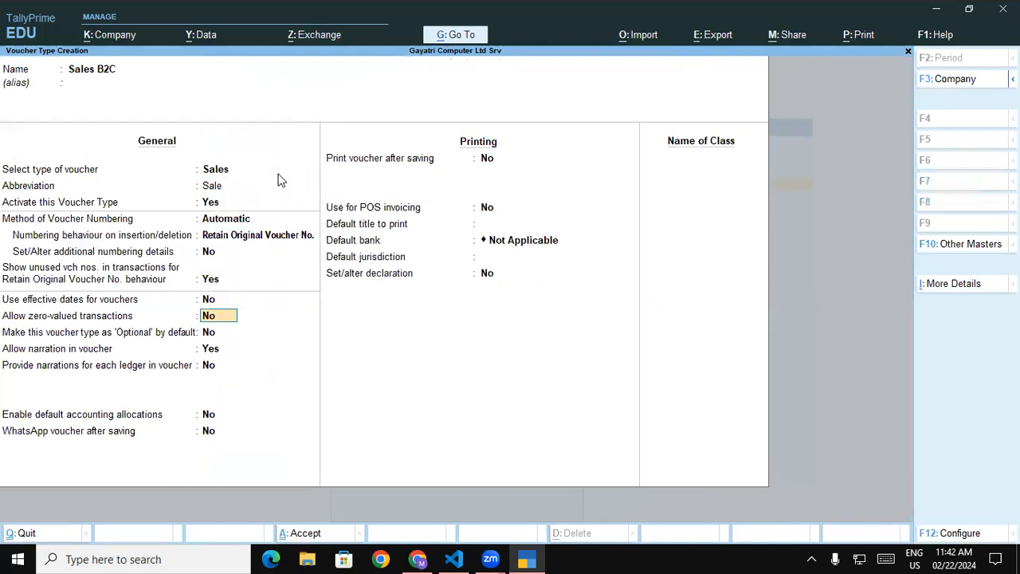
key("Return")
key("Return")
key("Return")
key("Return")
key("Return")
key("Return")
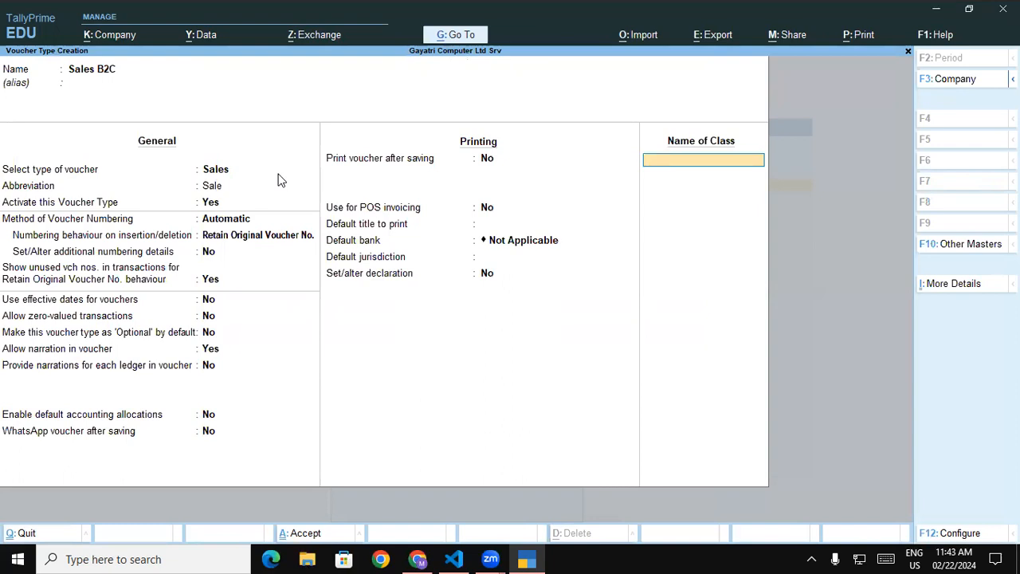
Add a class named Sales Local to Sales B2C without group restrictions, allocating items to the Sales Local ledger at 100%.
type("Sales Local")
key("Return")
key("Return")
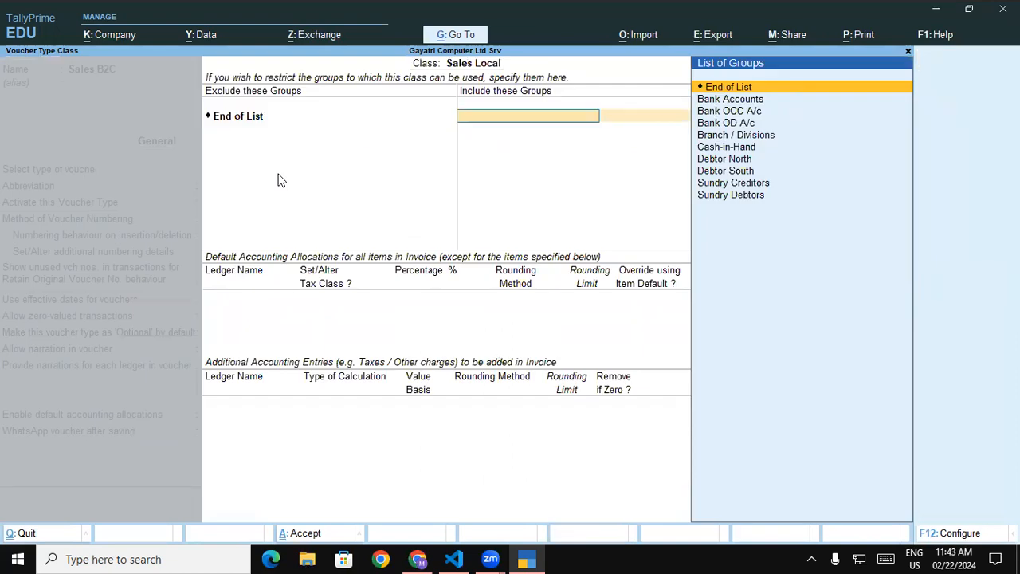
key("Return")
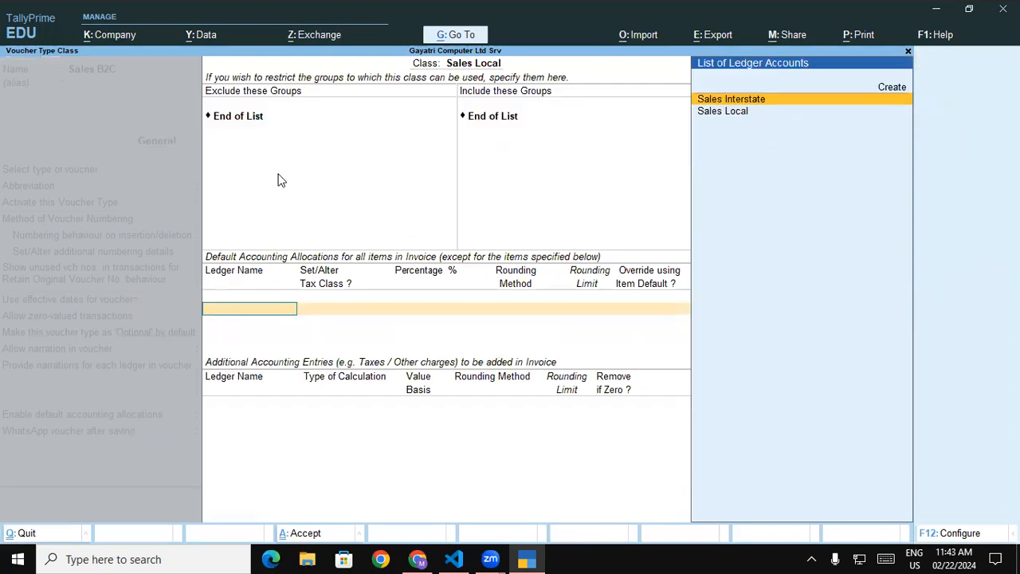
key("Down")
key("Return")
key("Return")
key("Return")
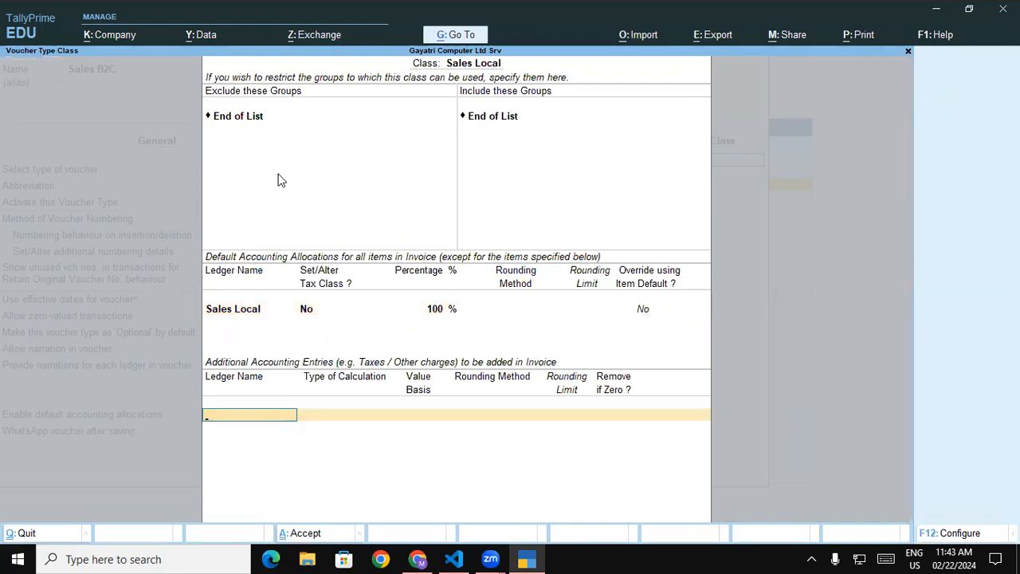
Add CGST and SGST as additional accounting entries of the Sales Local class, both removed if zero.
type("Cg")
key("Return")
key("Return")
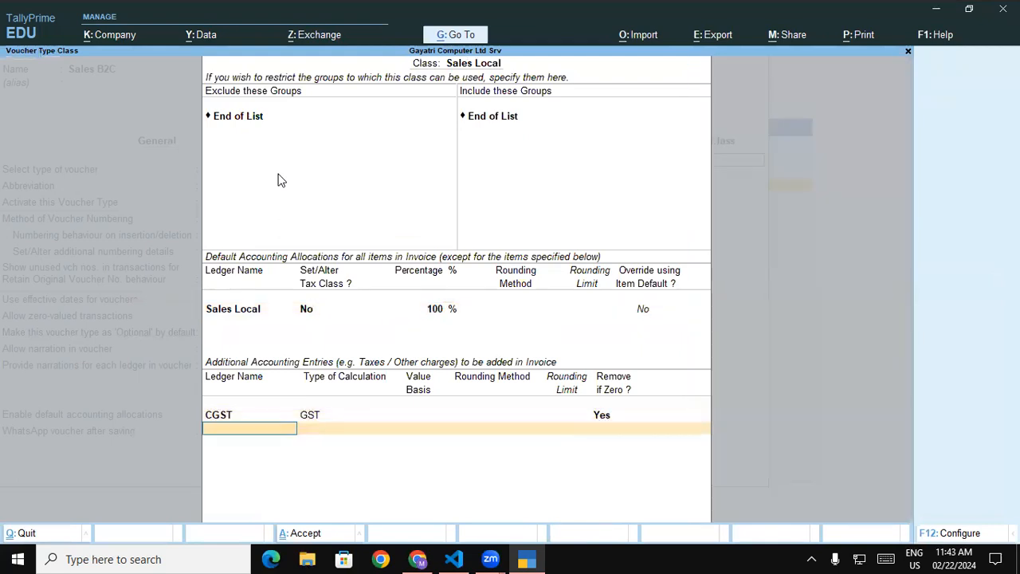
type("Sg")
key("Return")
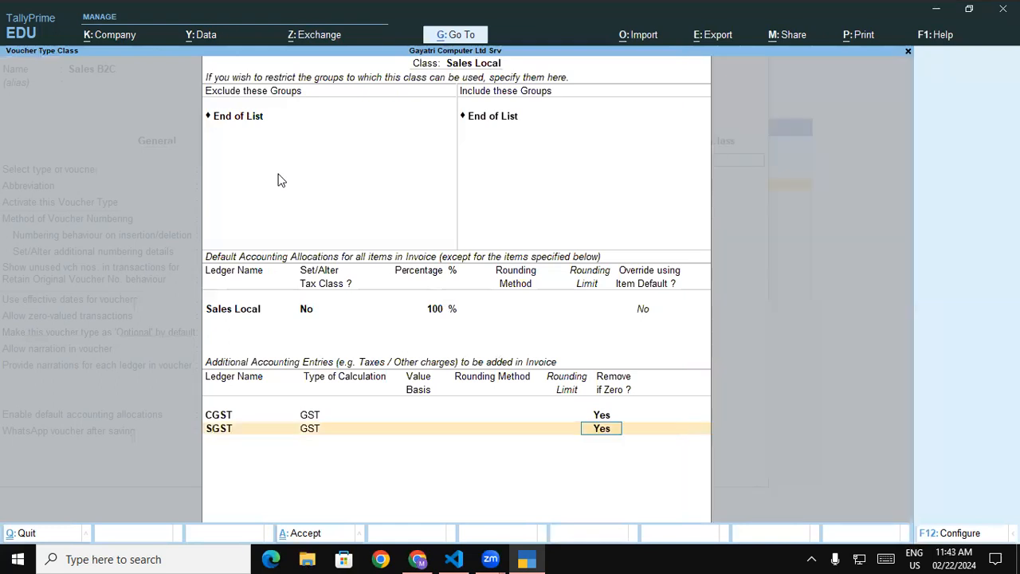
key("Return")
Add Round Off to Sales B2C's Sales Local class as Total Amount Rounding, with Normal Rounding and limit 1, and finish the class.
type("R")
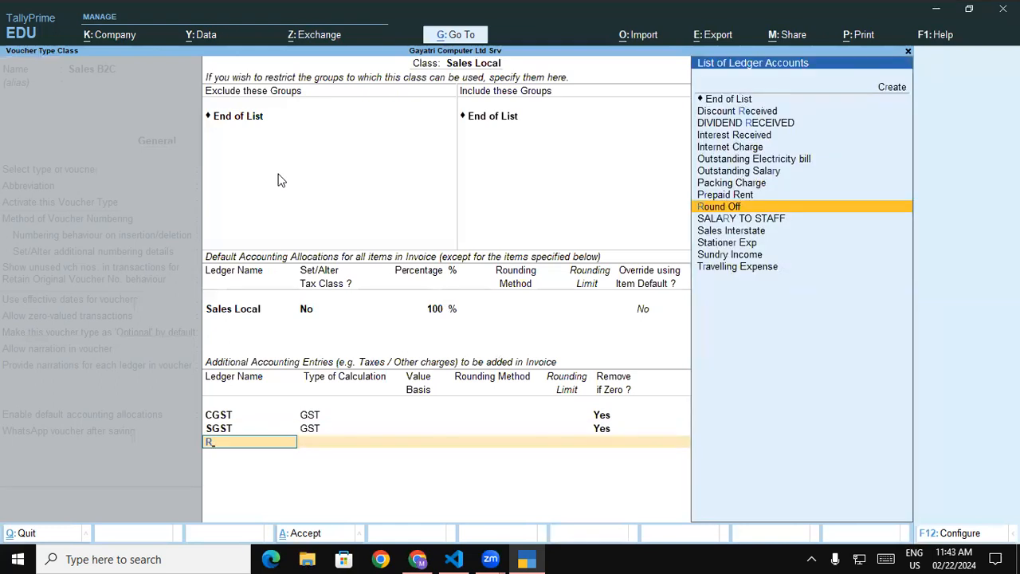
key("Return")
key("Down")
key("Down")
key("Down")
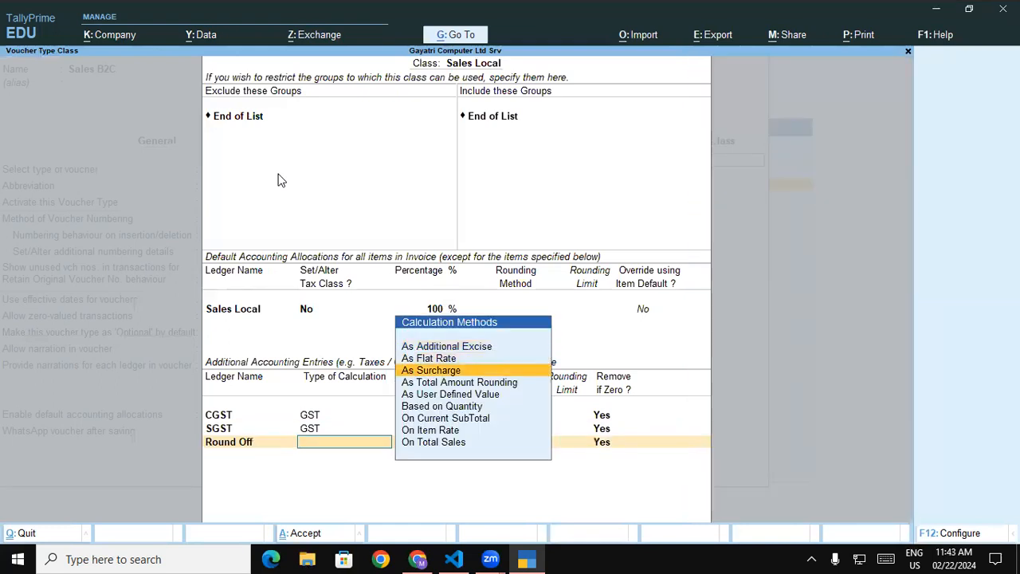
key("Return")
key("Down")
key("Down")
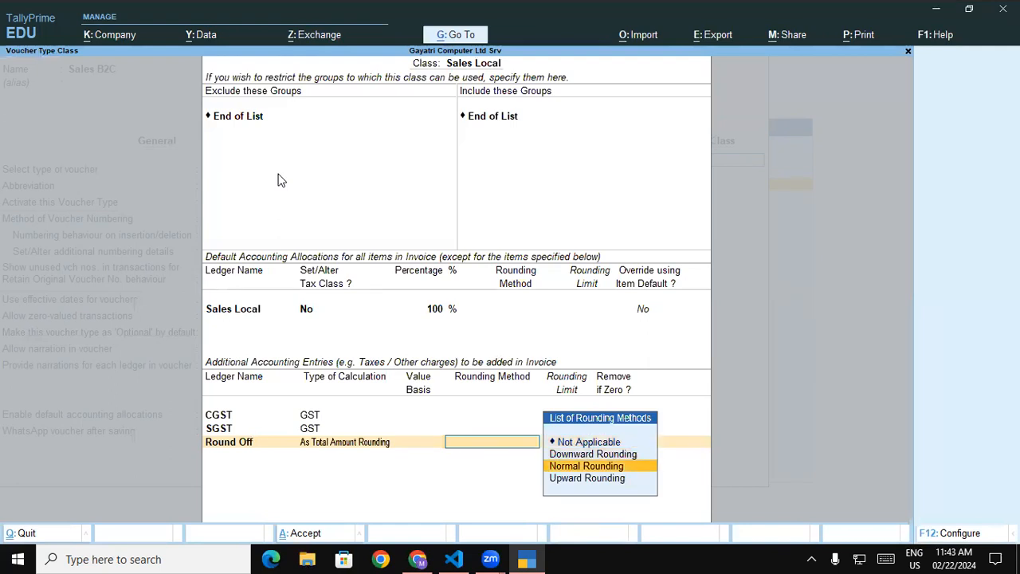
key("Return")
key("Return")
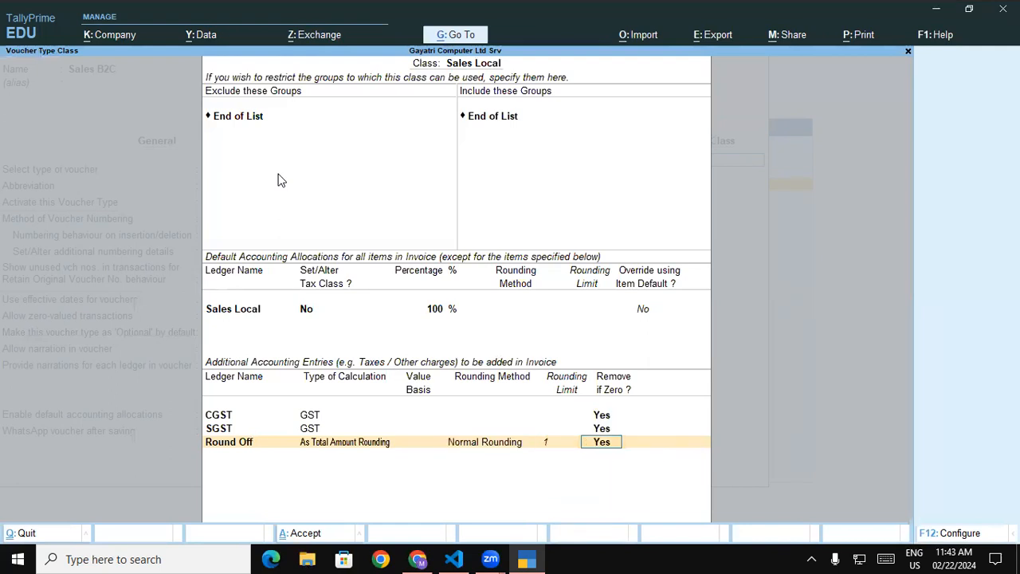
key("Return")
key("Return")
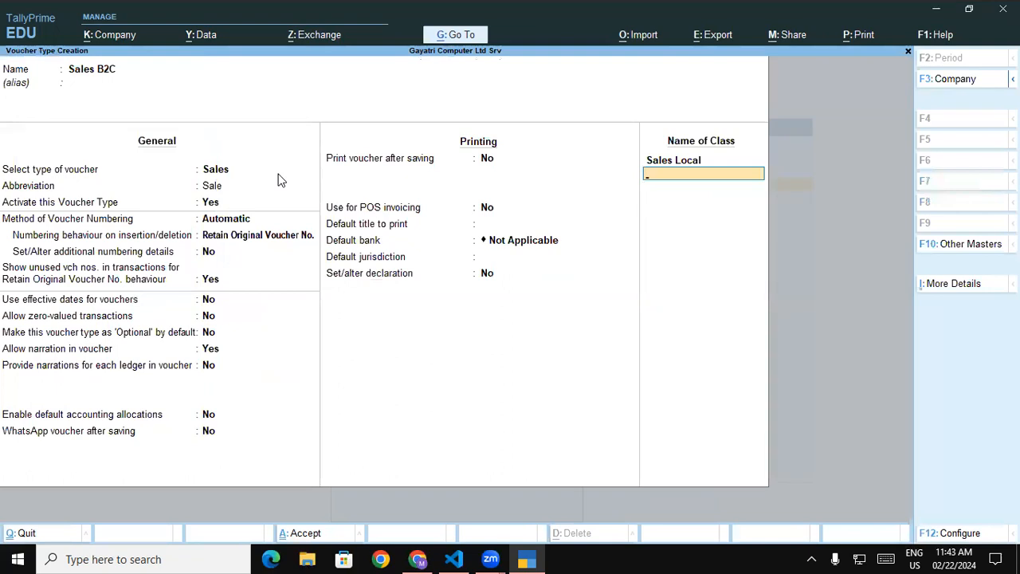
Add a class named Sales Interstate to Sales B2C without group restrictions, allocating items to the Sales Interstate ledger at 100%.
type("Sales Interstate")
key("Return")
key("Return")
key("Return")
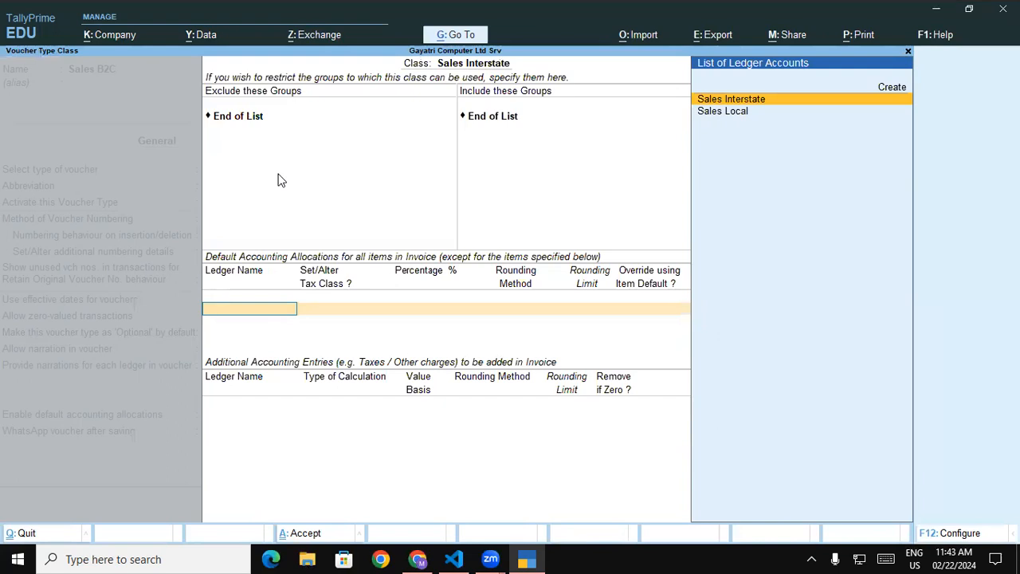
key("Return")
key("Return")
key("Return")
key("Return")
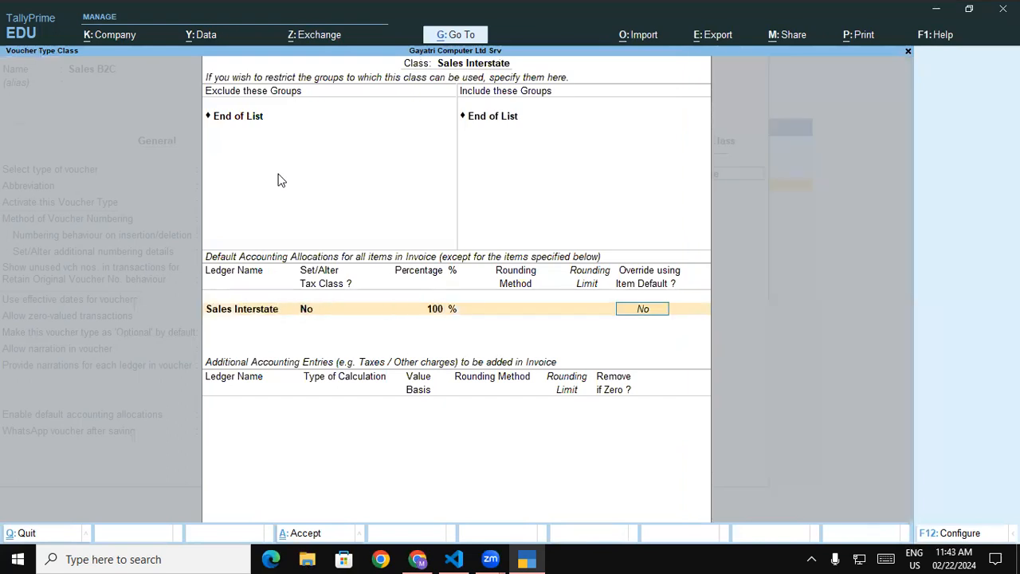
Add IGST as an additional accounting entry of Sales B2C's Sales Interstate class, removed if zero.
type("ig")
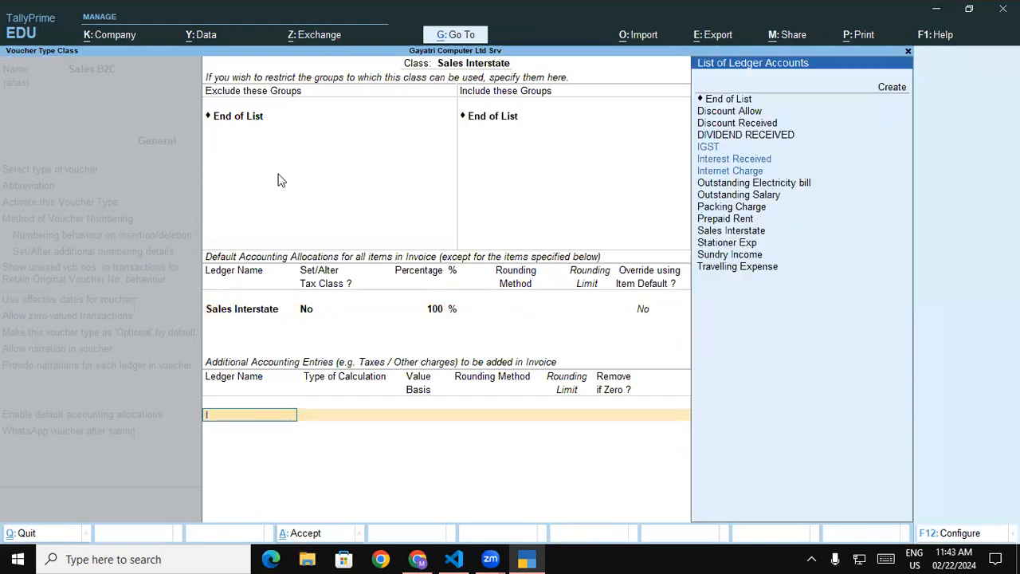
key("Return")
key("Return")
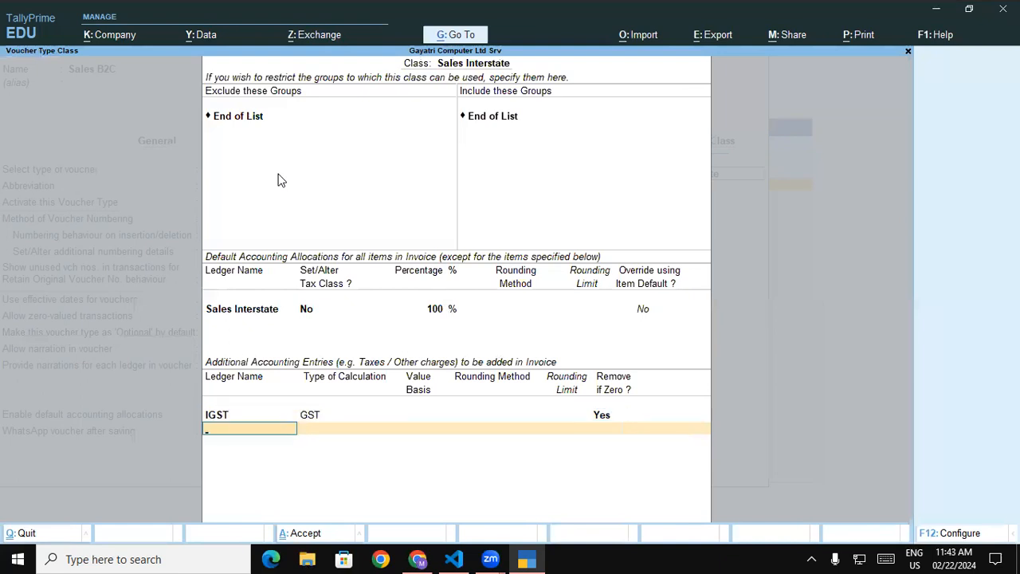
Add Round Off to Sales B2C's Sales Interstate class as Total Amount Rounding with Normal Rounding, and finish the class.
type("Ro")
key("Return")
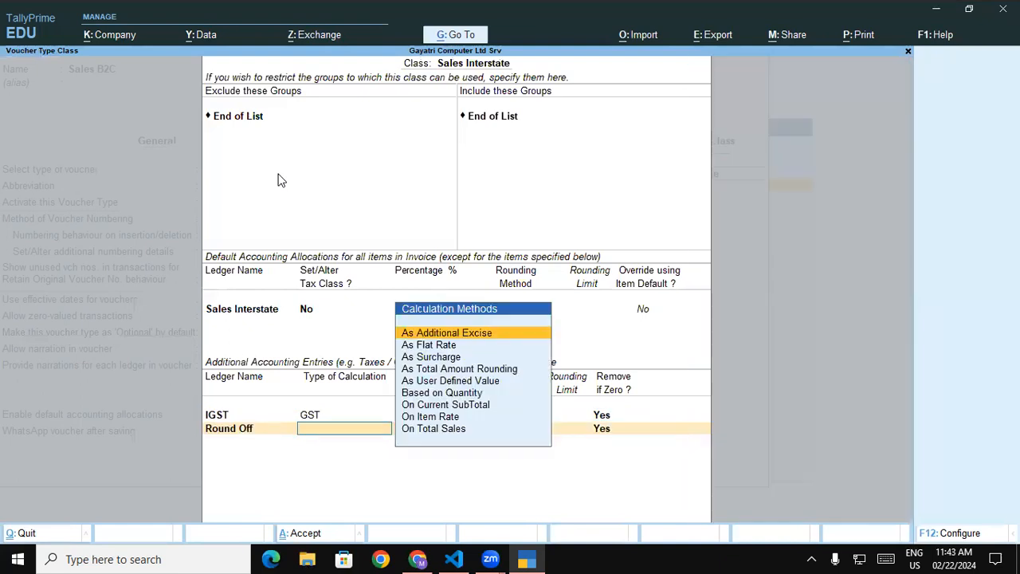
key("Down")
key("Down")
key("Down")
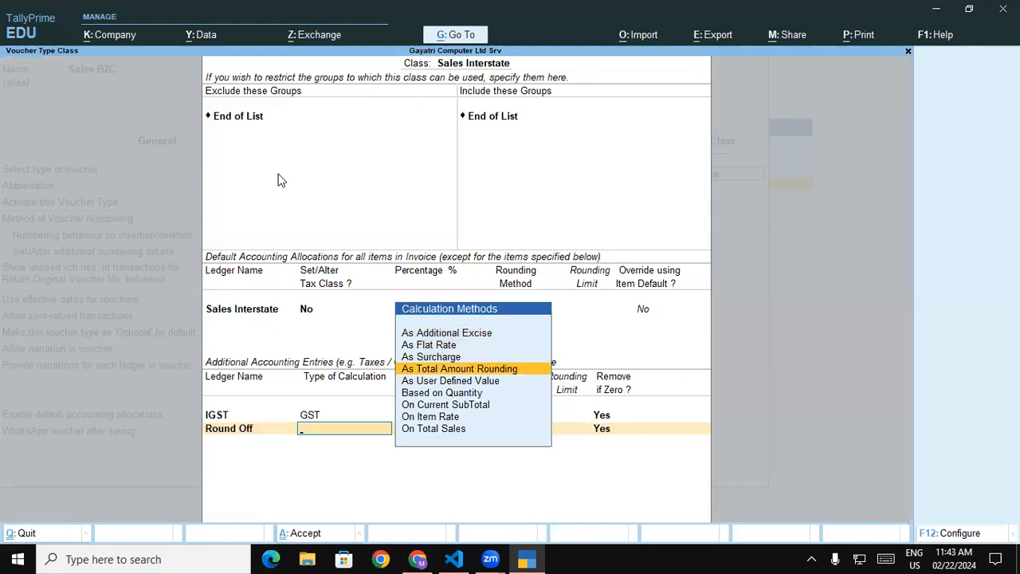
key("Return")
key("Down")
key("Down")
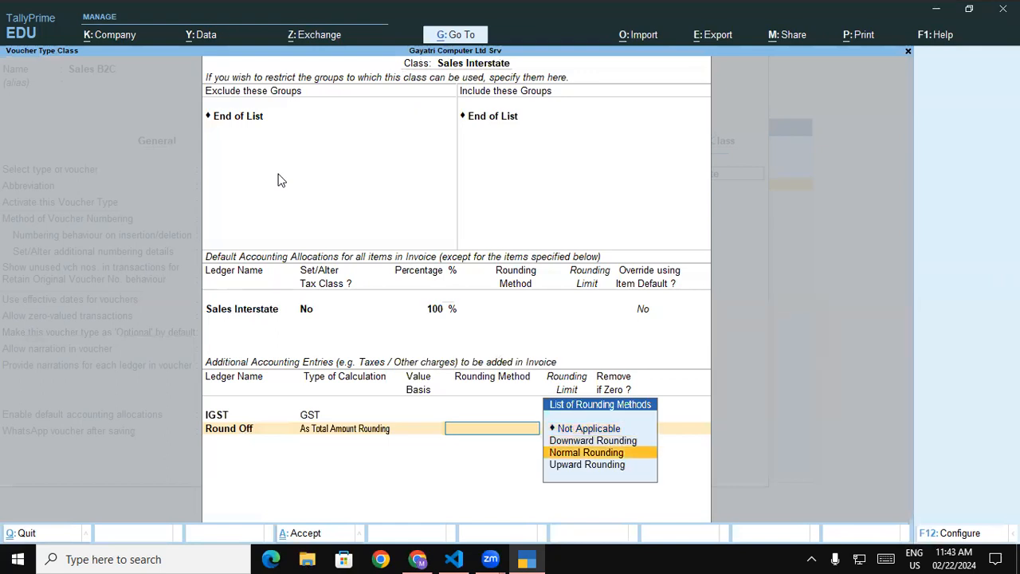
key("Return")
key("Return")
key("Return")
key("Return")
Save the Sales B2C voucher type and return to the Gateway of Tally.
key("Return")
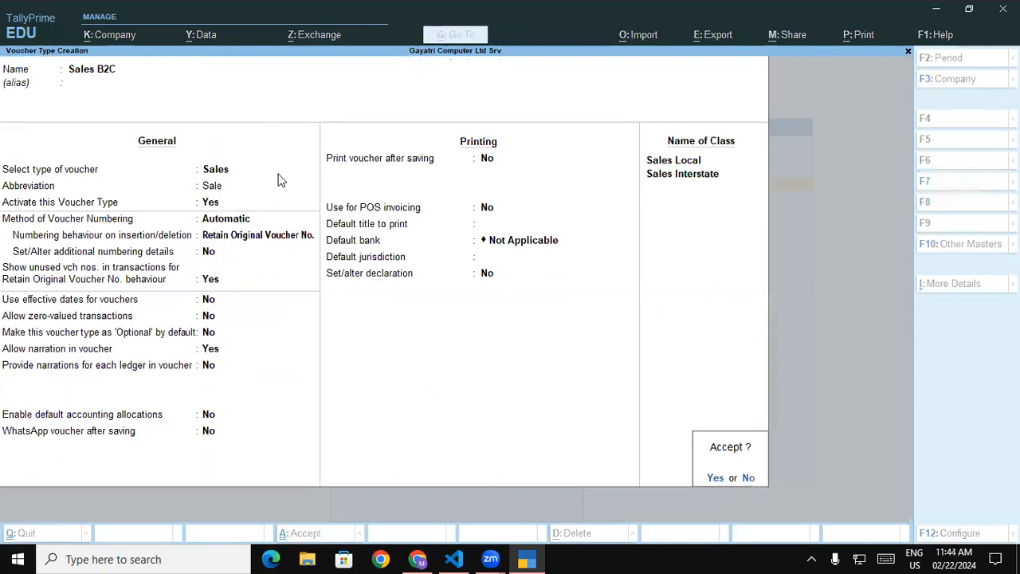
key("Return")
key("Escape")
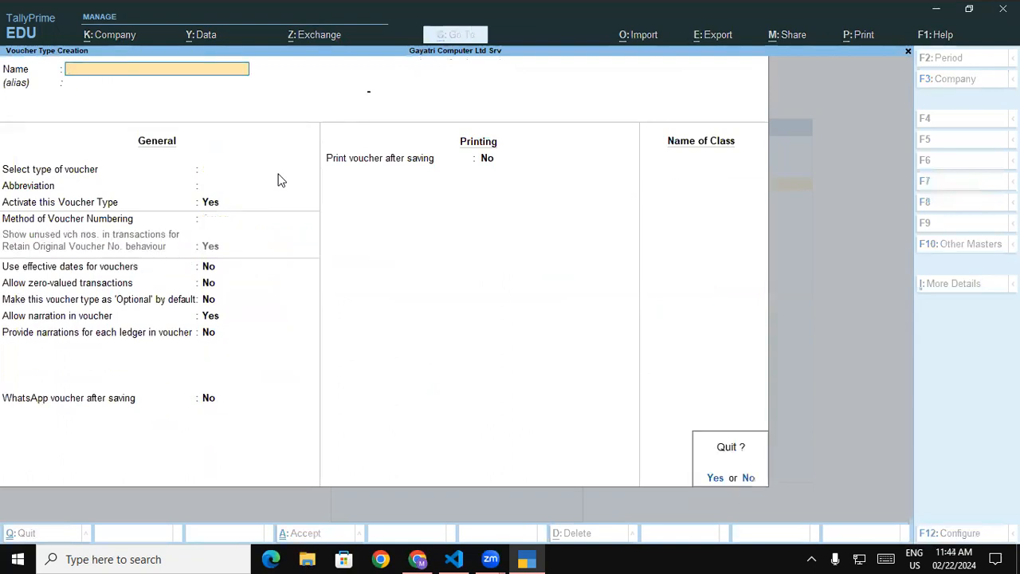
key("y")
key("Escape")
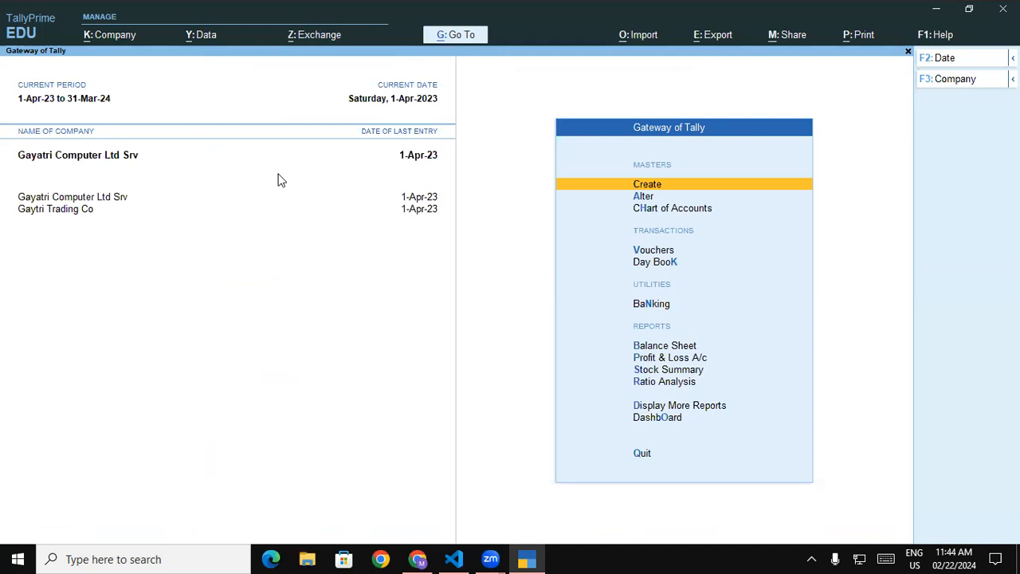
Start a new sales voucher of type Sales B2B with the Sales Local class.
key("v")
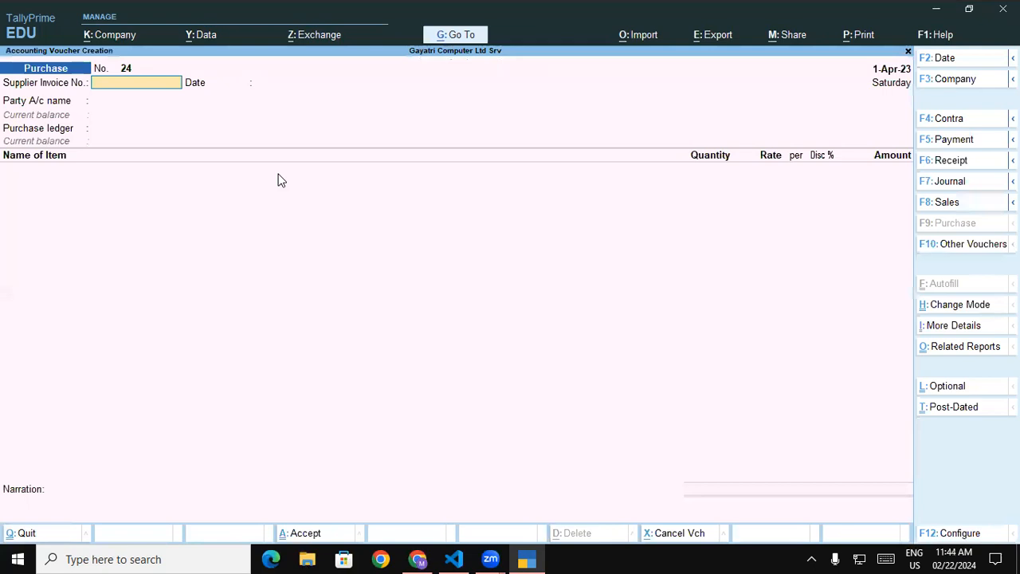
key("F8")
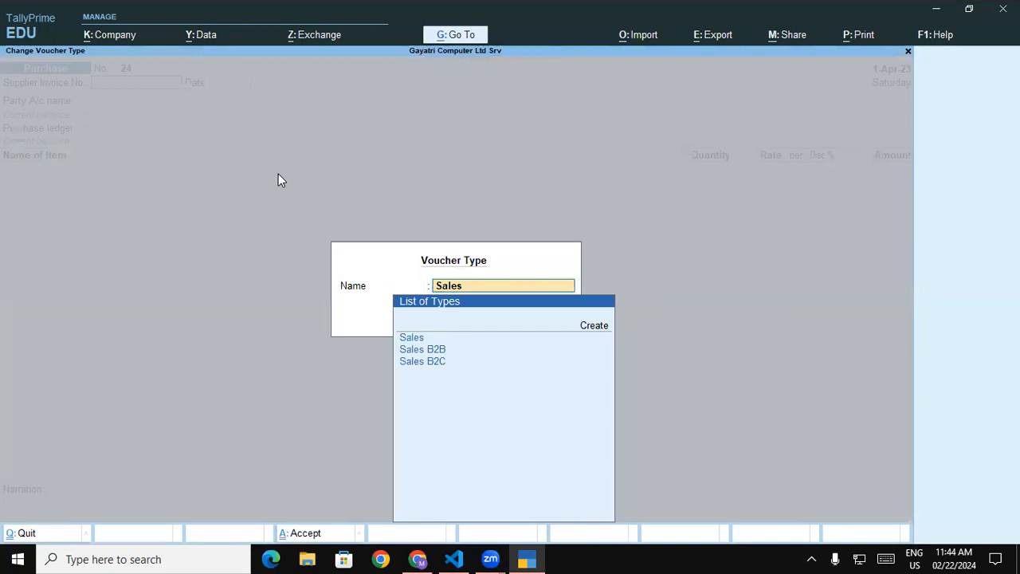
key("Down")
key("Down")
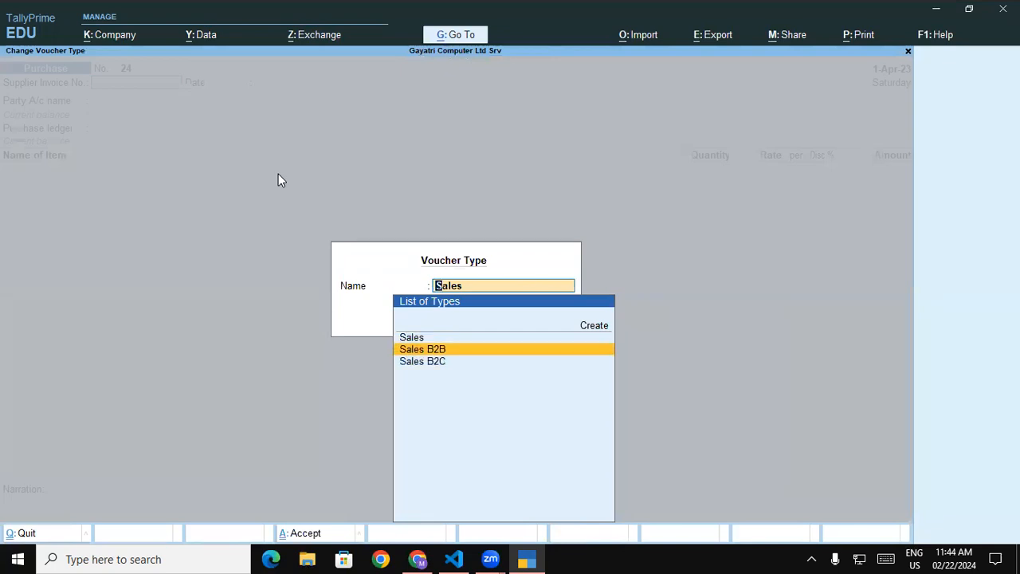
key("Return")
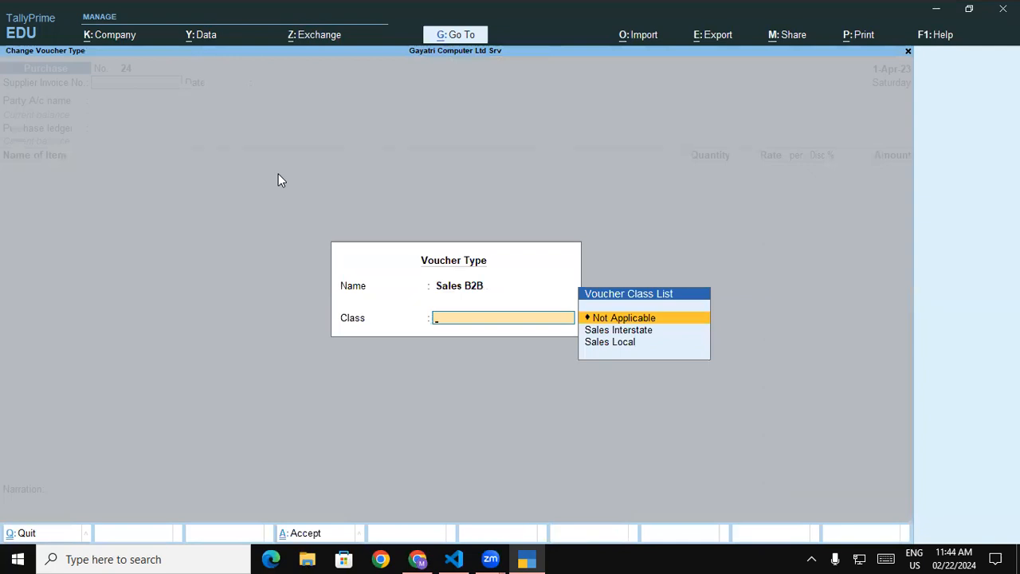
key("Down")
key("Down")
key("Return")
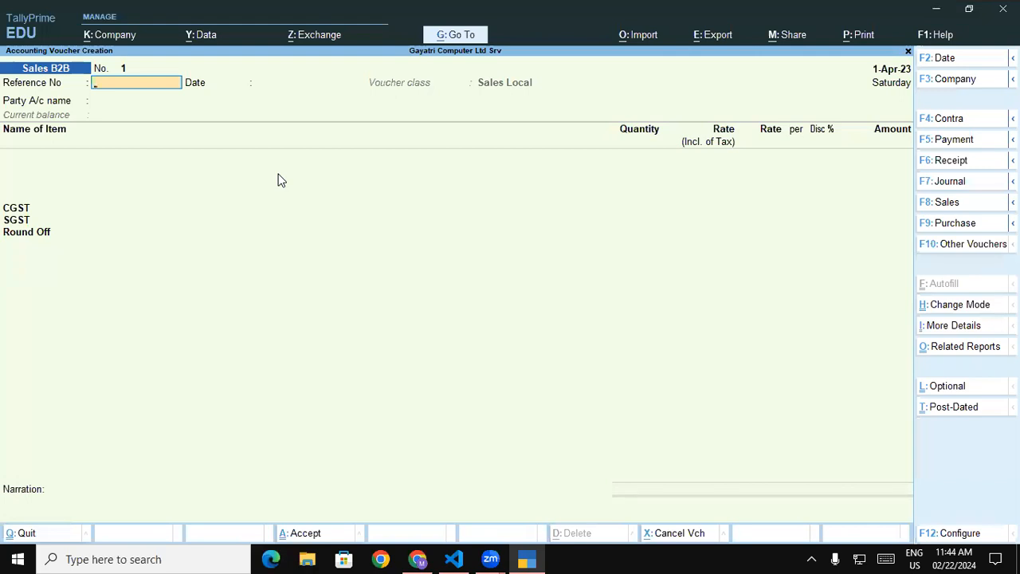
Enter reference number 420 dated 1-Apr-23, and choose Cash as the party account with the default party details.
type("420")
key("Return")
key("Return")
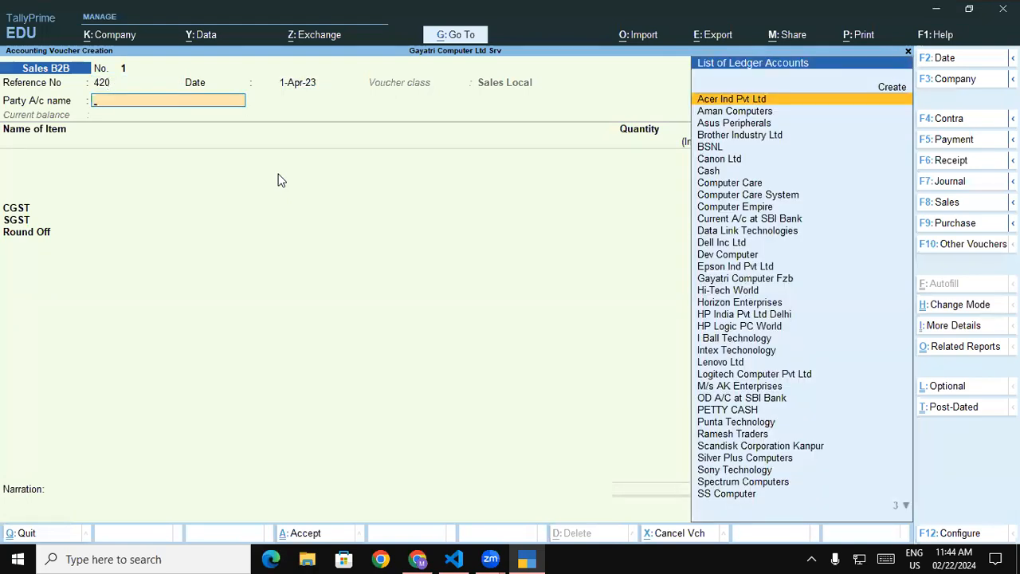
type("Ca")
key("Down")
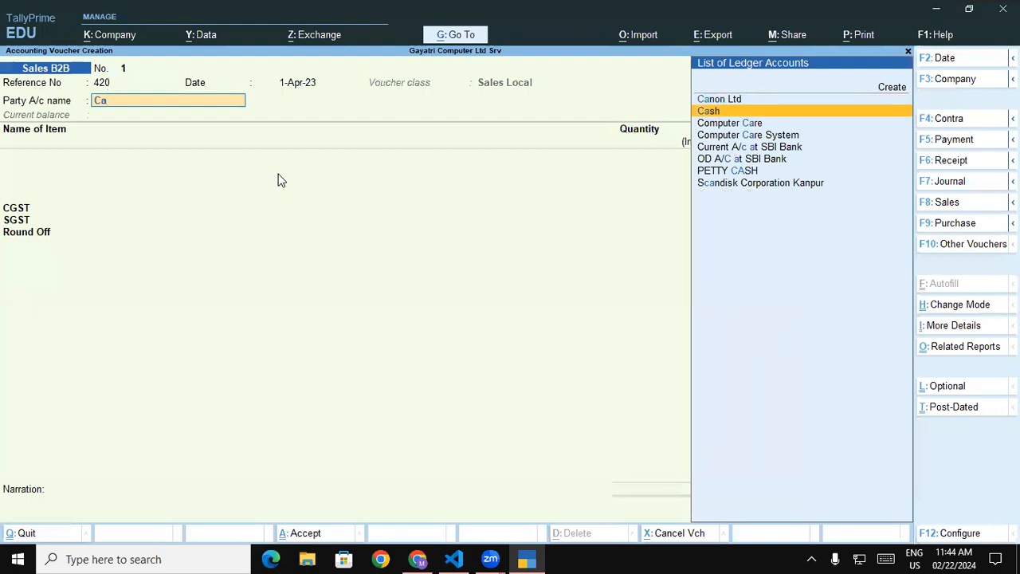
key("Return")
key("Return")
key("ctrl+a")
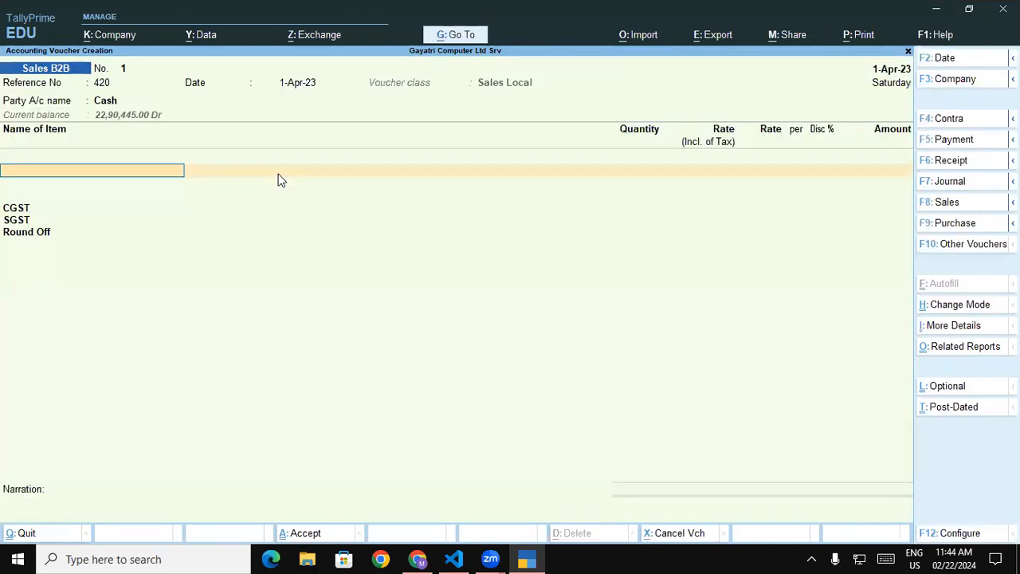
Add the Lenovo 100 Wireless Combo Keyboard to the voucher, allocating 5 Pcs from the Shop godown.
type("Le")
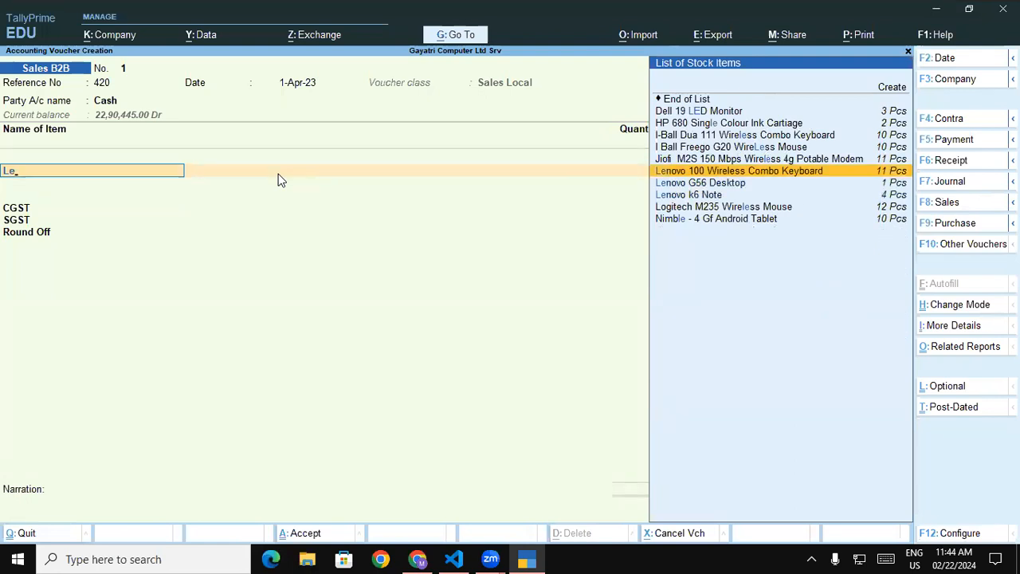
key("Return")
key("Return")
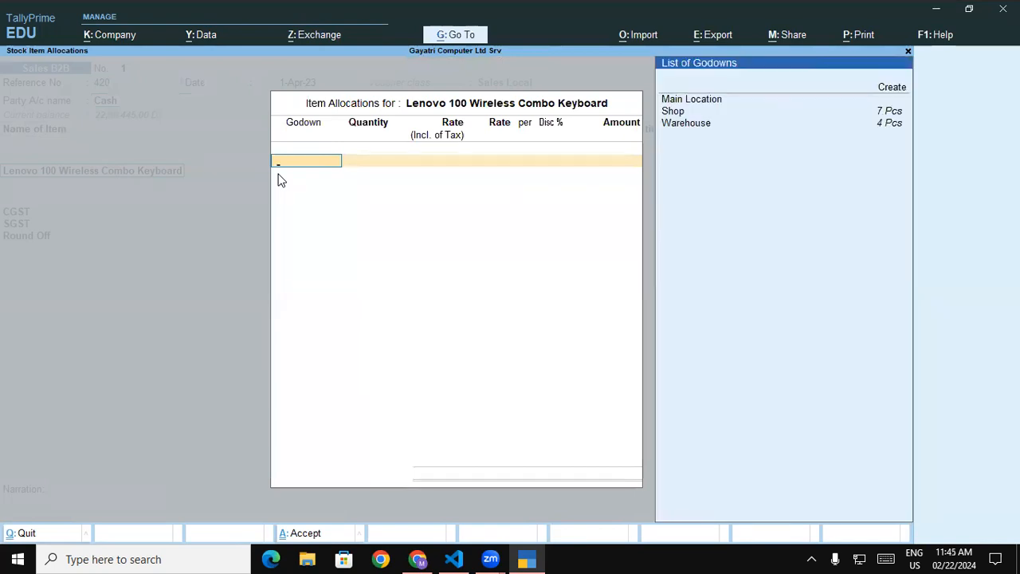
type("s")
key("Return")
type("4")
key("BackSpace")
type("5")
key("Return")
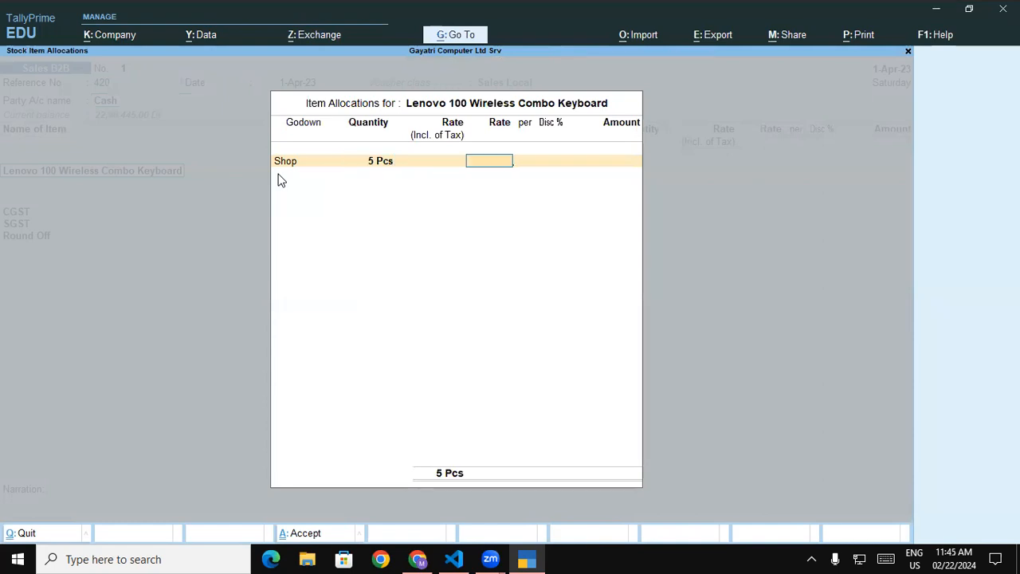
Set the keyboard's rate to 500 per Pcs without a discount and finish its item allocation.
type("500")
key("Return")
key("Return")
key("Return")
key("Return")
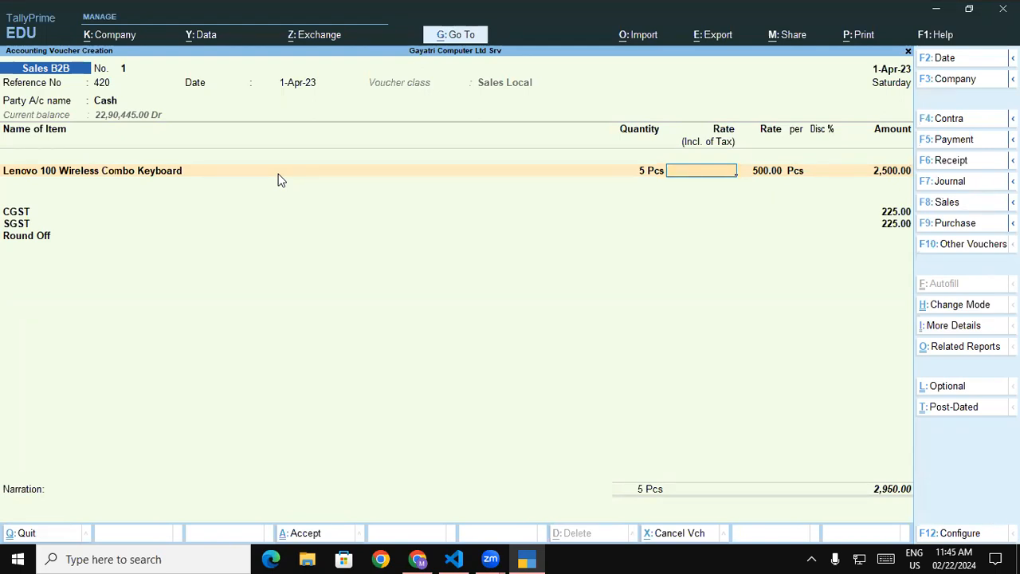
Switch the voucher to type Sales B2C with the Sales Interstate class.
left_click(44, 70)
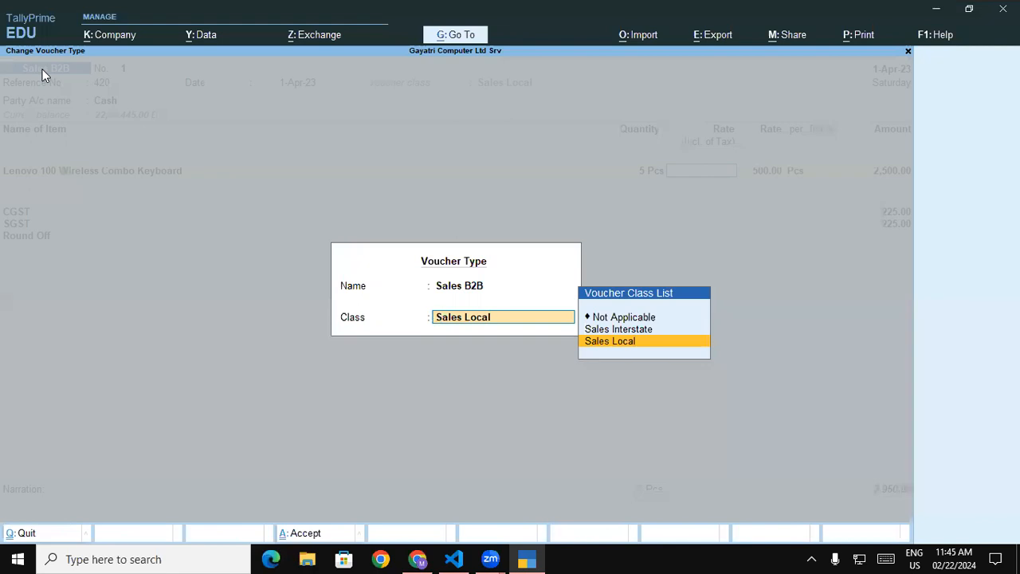
key("BackSpace")
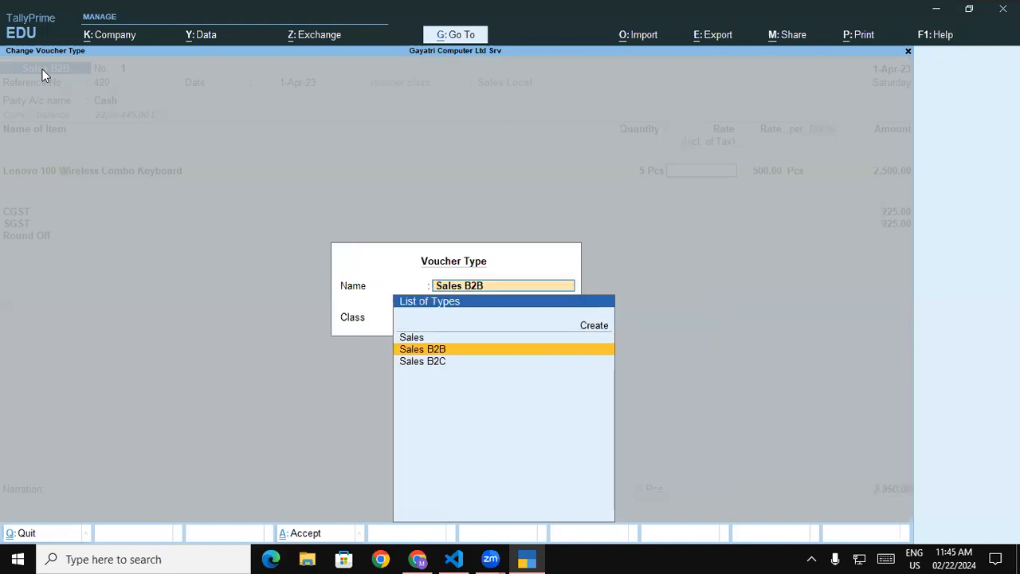
key("Down")
key("Return")
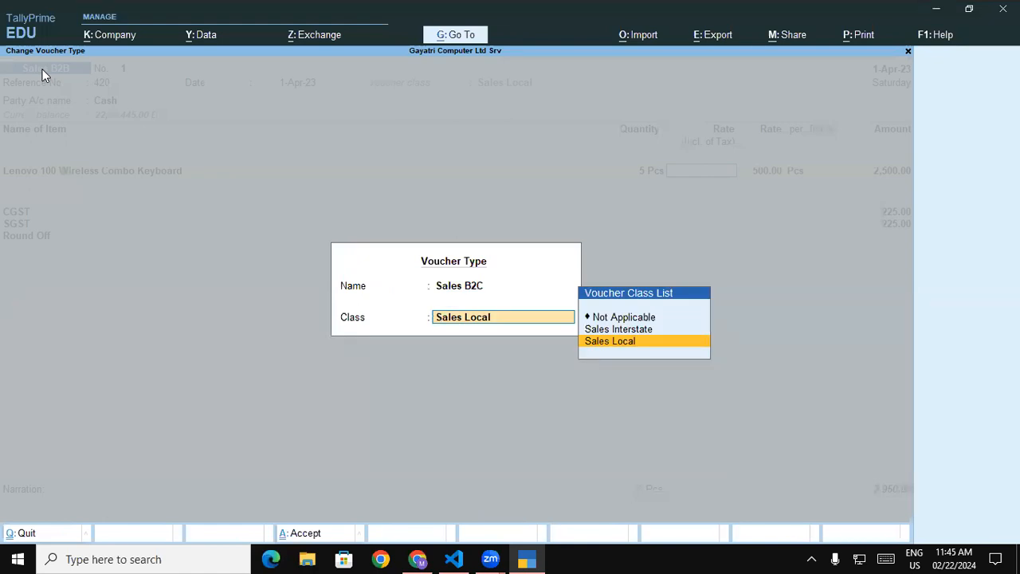
key("Up")
key("Return")
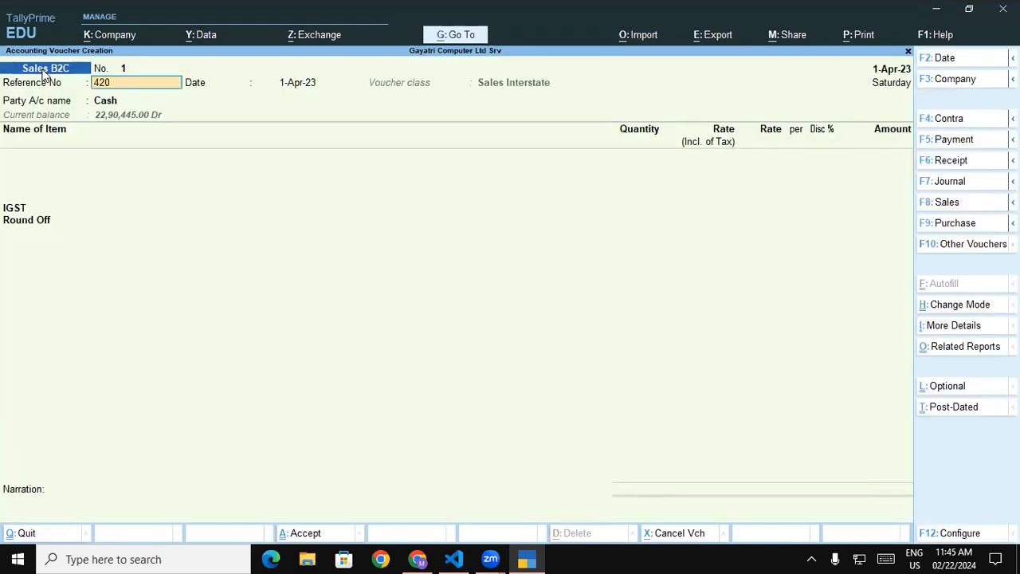